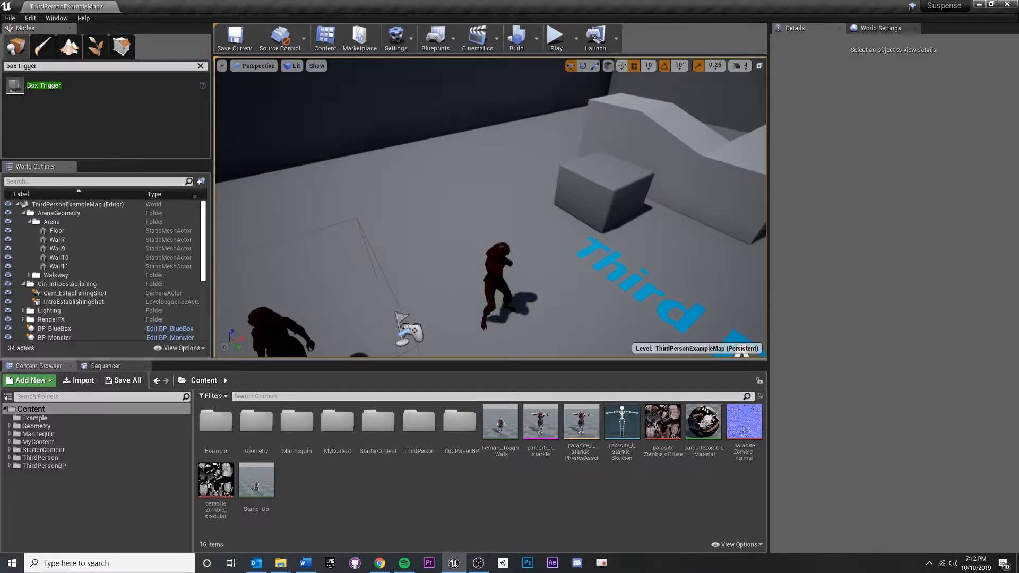
Place the parasite_l_starkie skeletal mesh on the open floor beside the grey block, at about X -660, Y -780, Z 130.
scroll(497, 233, up, 3)
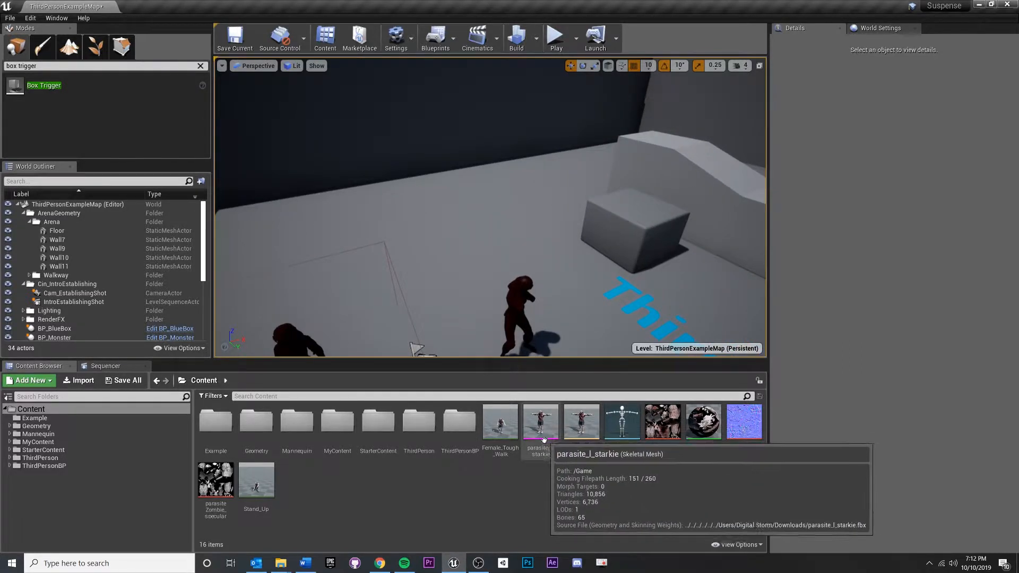
drag(555, 439, 473, 234)
scroll(473, 234, up, 4)
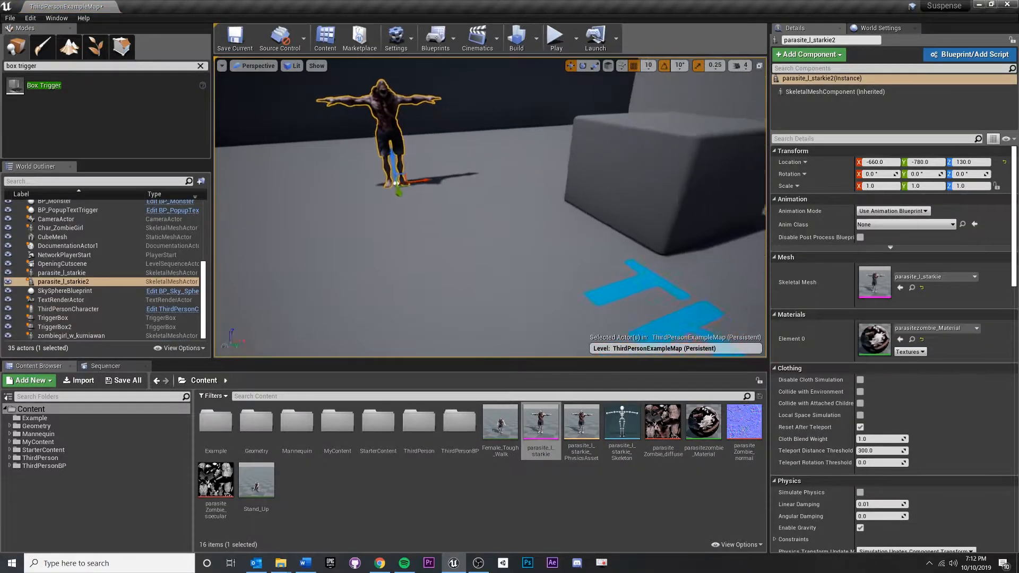
right_drag(472, 234, 514, 240)
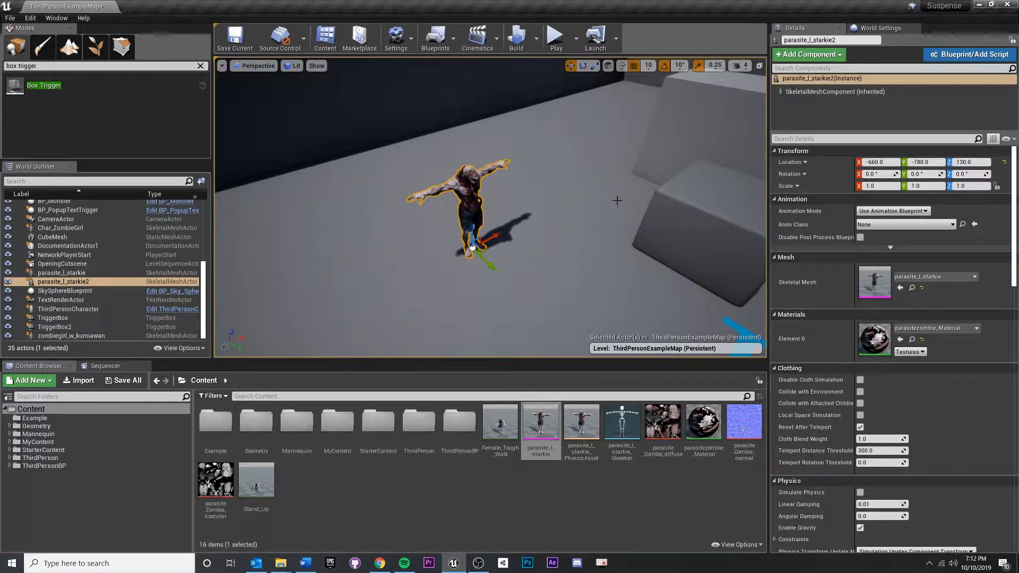
drag(586, 195, 586, 170)
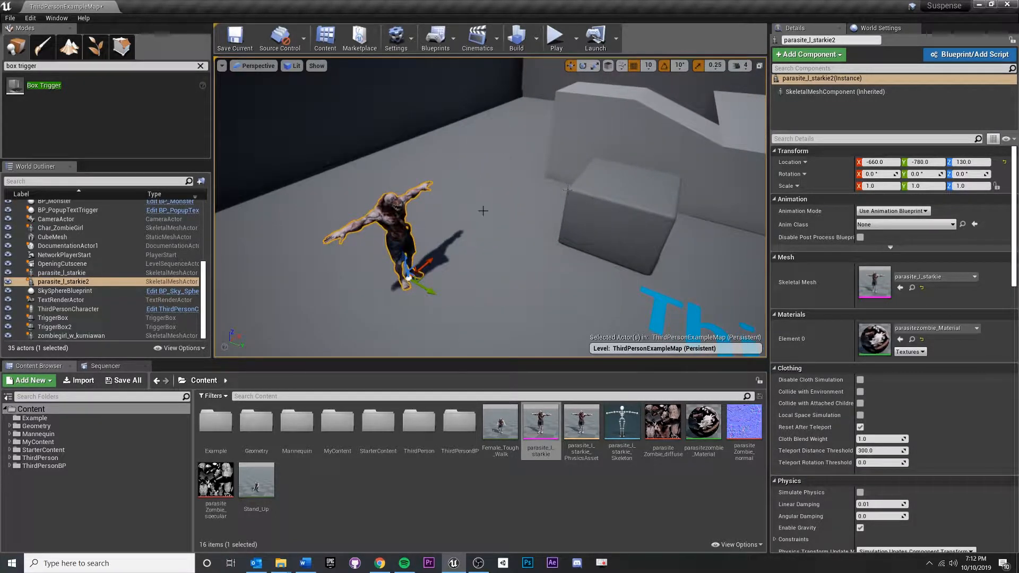
drag(525, 186, 525, 186)
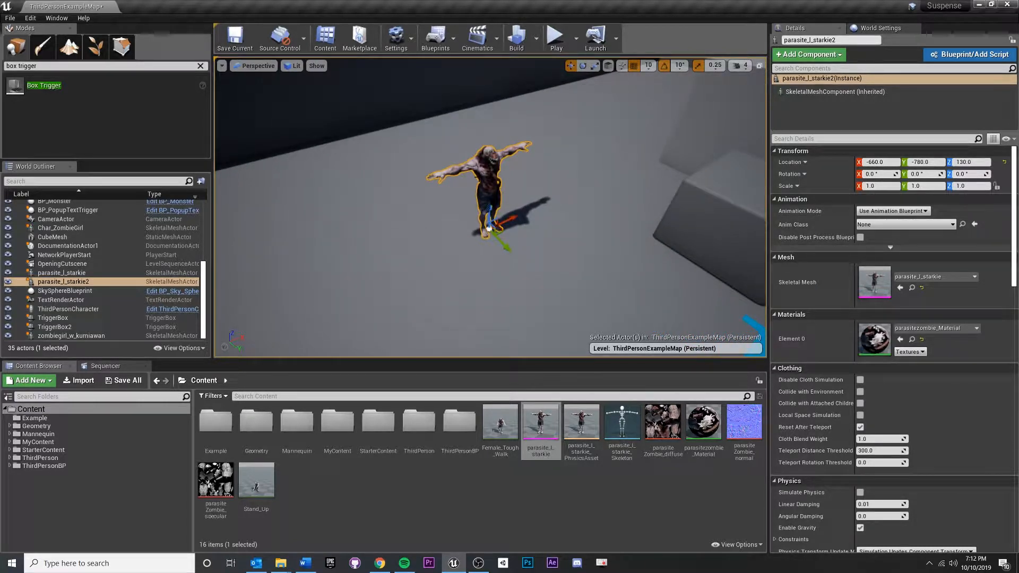
drag(528, 198, 504, 222)
drag(525, 176, 525, 175)
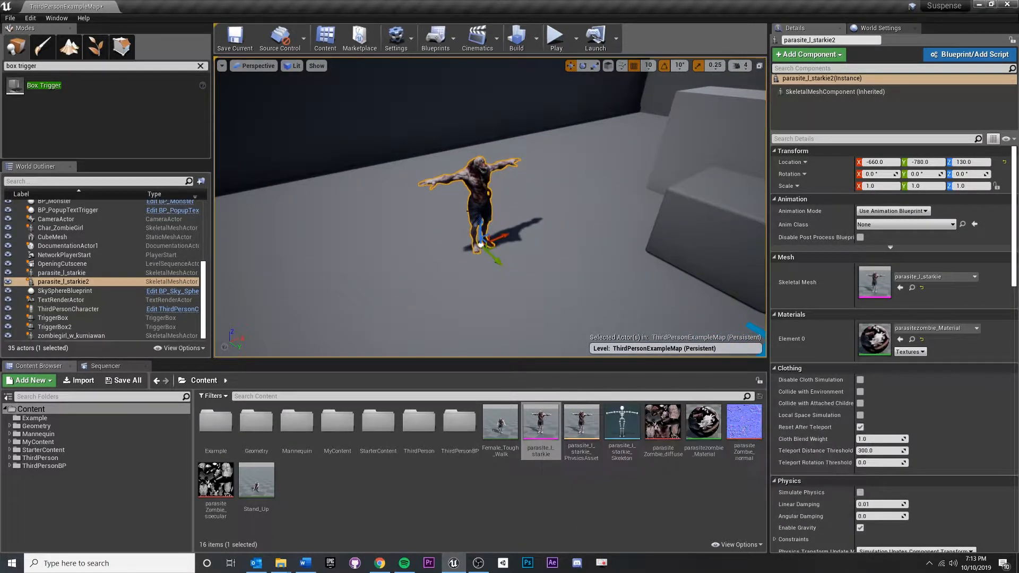
Make the placed monster use the Stand_Up animation asset, with Looping and Playing turned off.
click(895, 213)
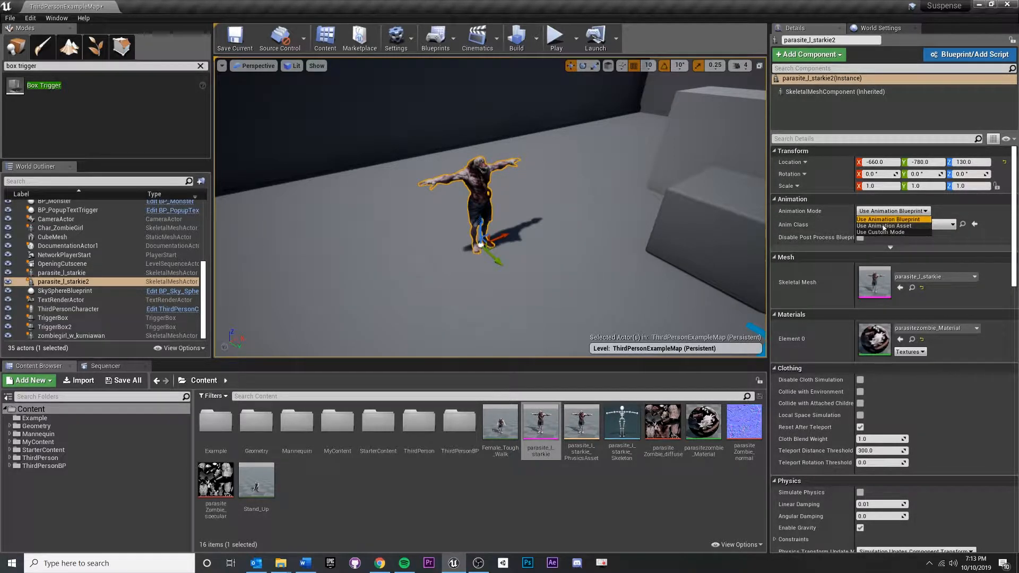
click(884, 227)
click(918, 232)
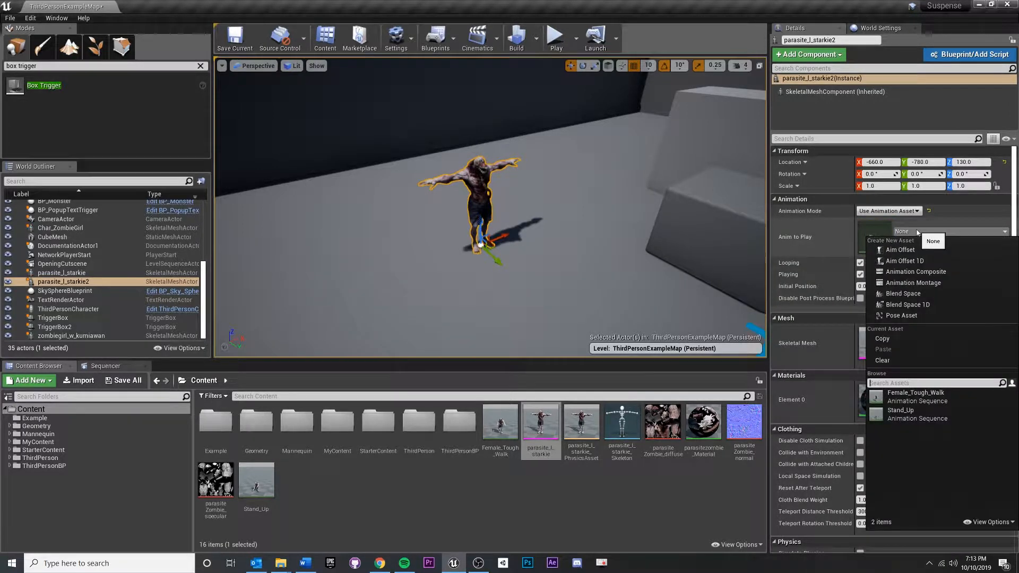
click(915, 417)
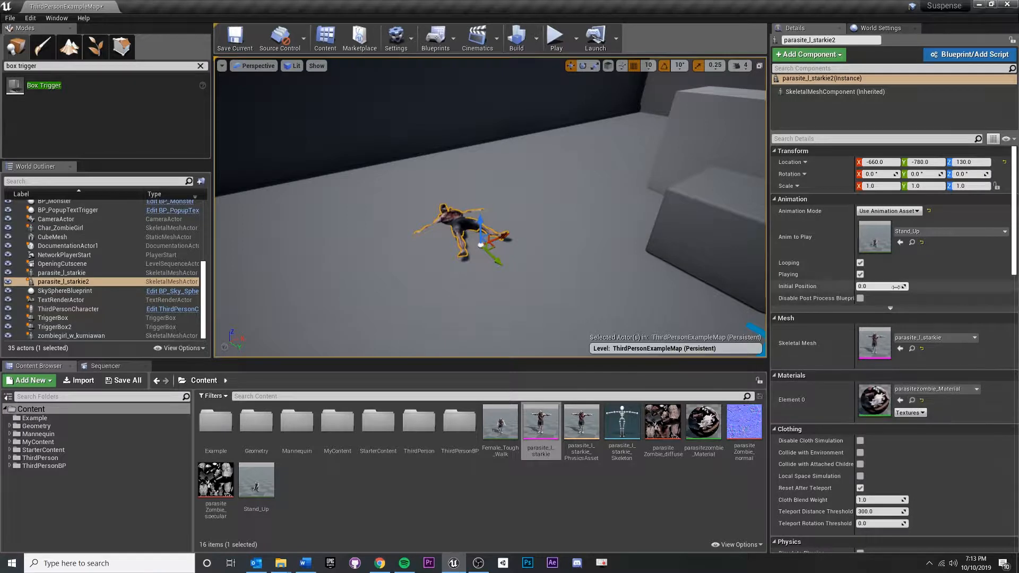
click(861, 262)
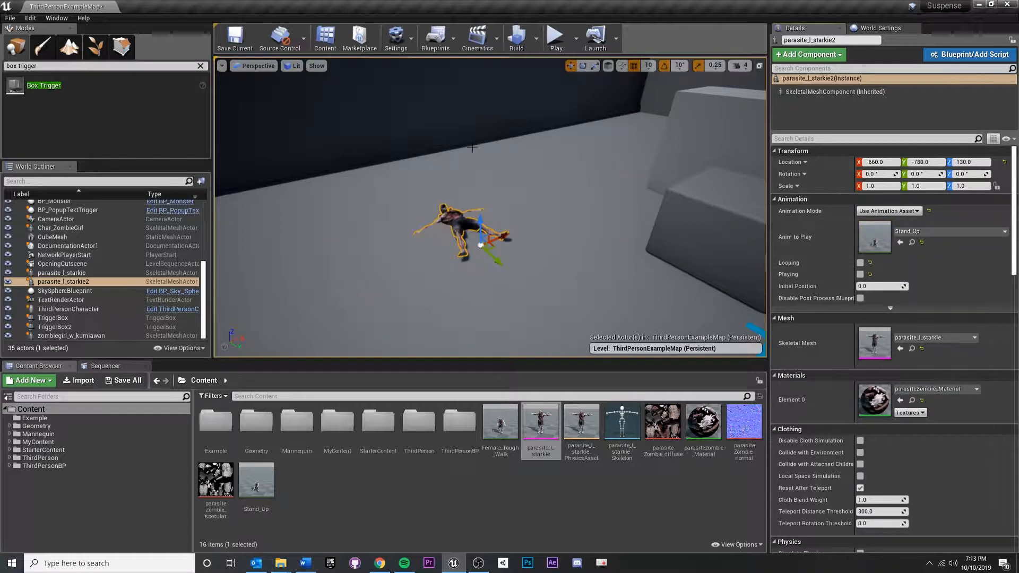
Add a level sequence to the level and save it in the Content folder as MonsterAwakens.
right_drag(629, 192, 550, 242)
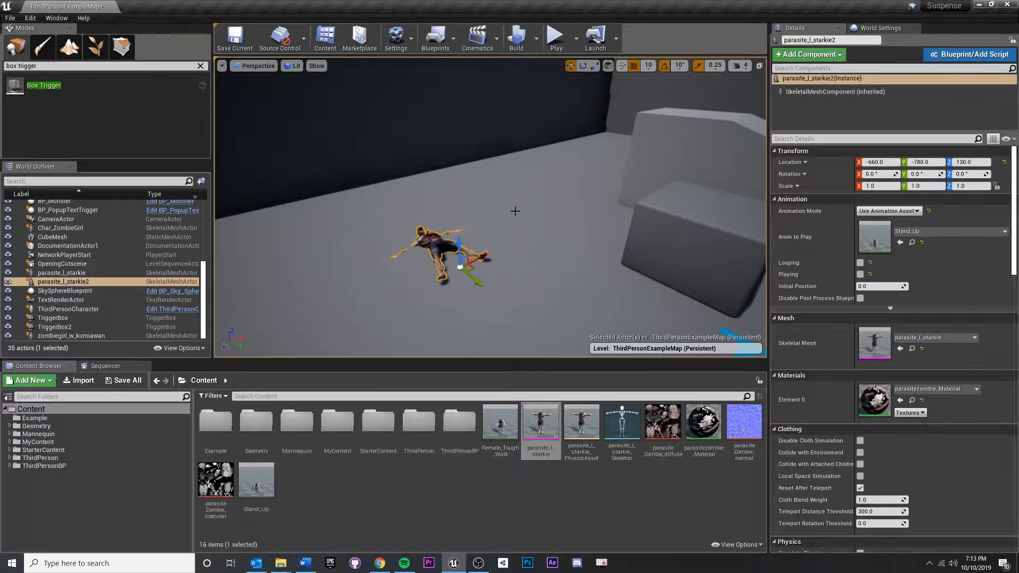
right_drag(515, 211, 529, 190)
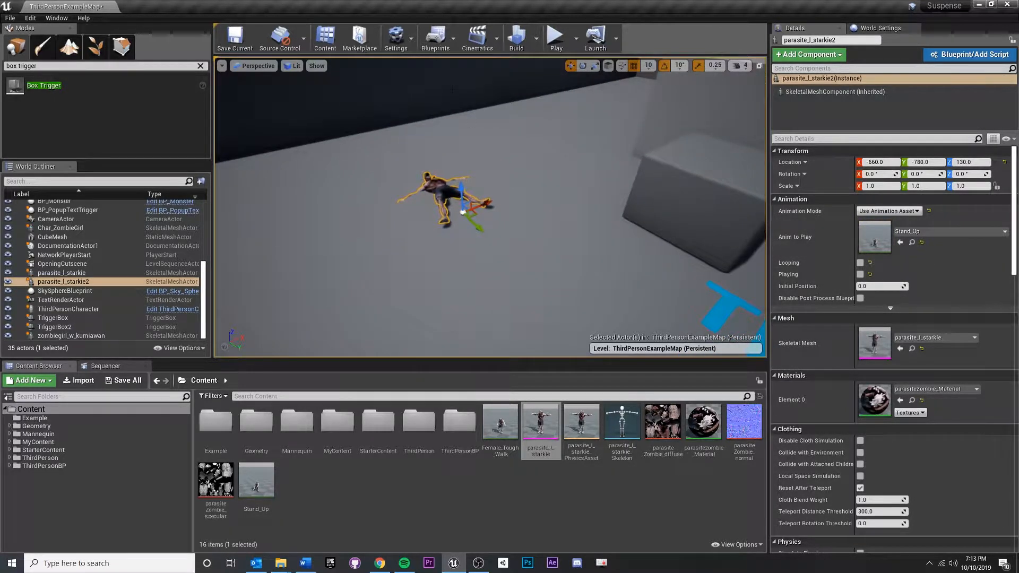
click(496, 51)
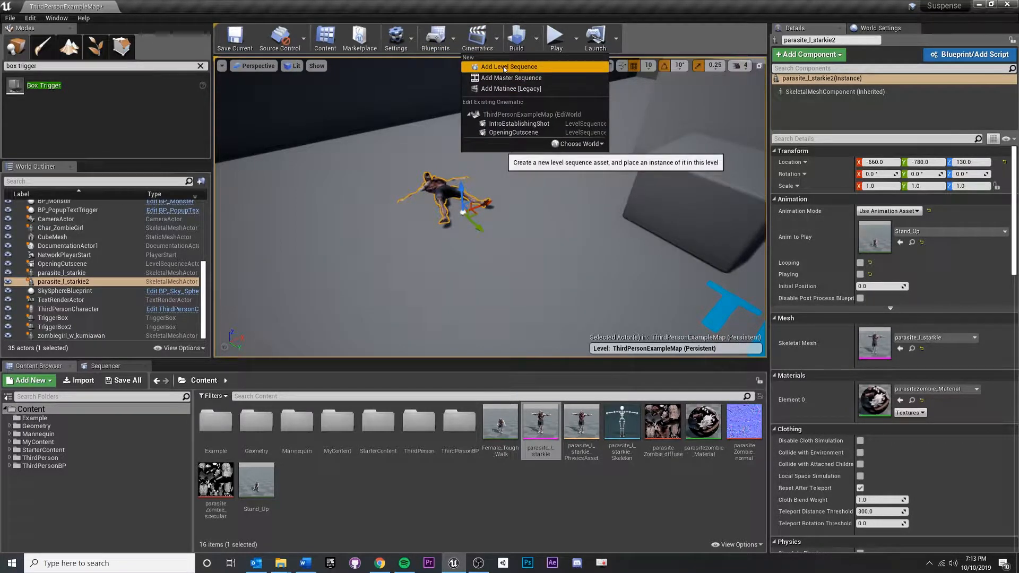
click(504, 67)
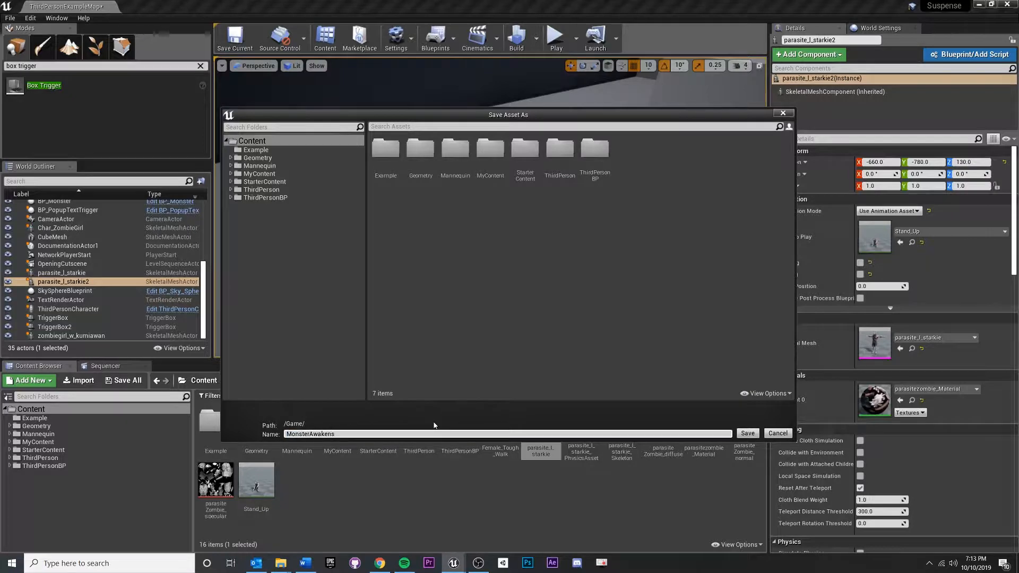
text(MonsterAwakens)
key(Return)
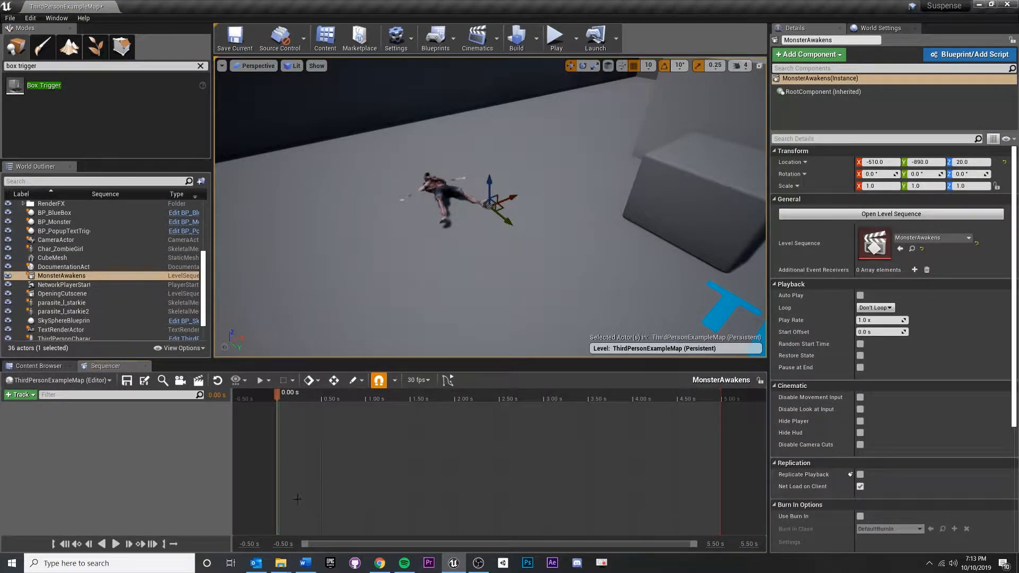
Save all modified content, including the MonsterAwakens sequence and the ThirdPersonExampleMap level.
click(41, 366)
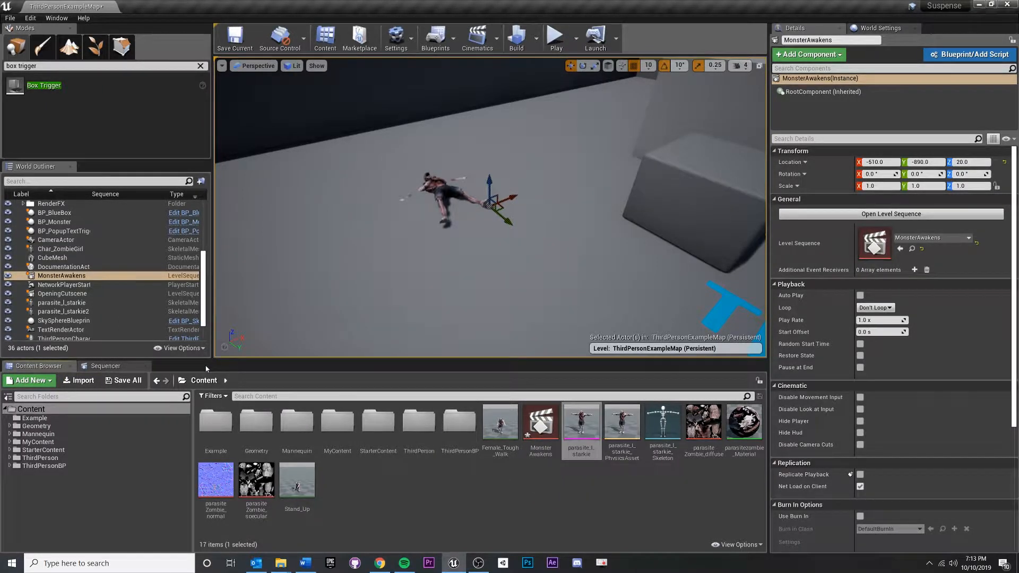
click(137, 382)
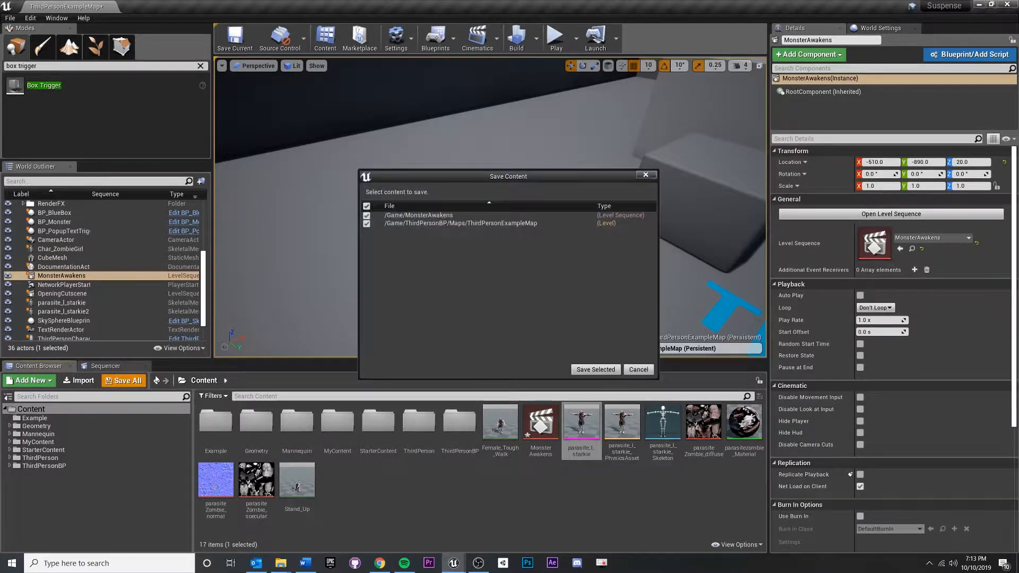
click(590, 369)
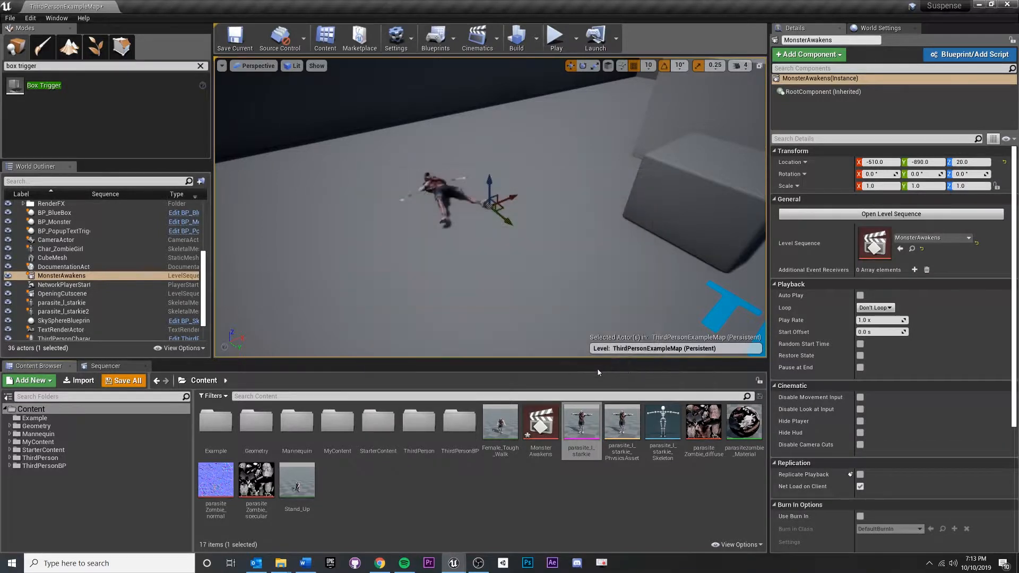
Move the MonsterAwakens sequence actor up beside the lying monster, to about X -510, Y -720, Z 200.
click(541, 477)
drag(493, 276, 562, 233)
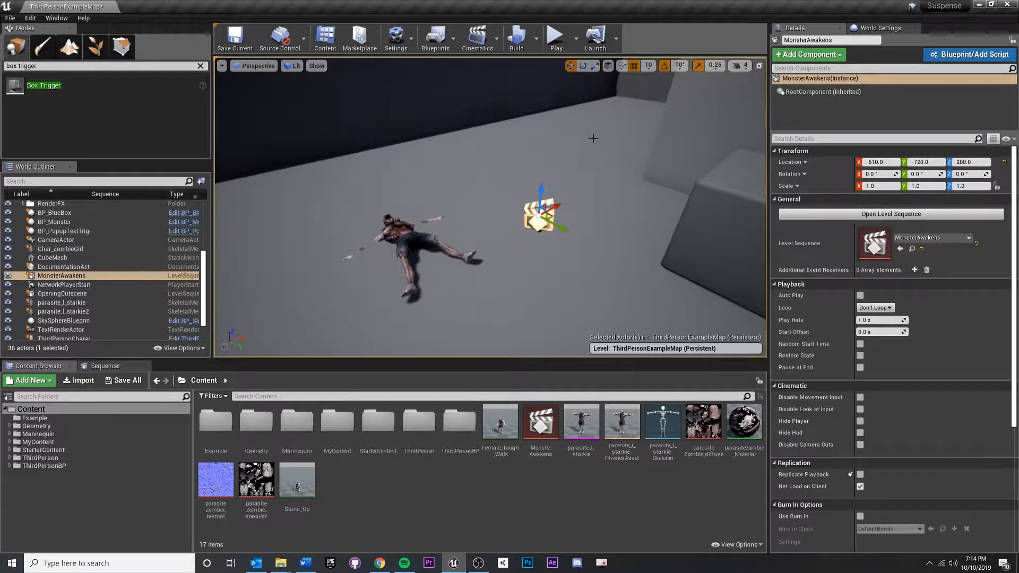
mouse_move(544, 245)
right_down()
mouse_move(531, 239)
mouse_move(544, 245)
right_up()
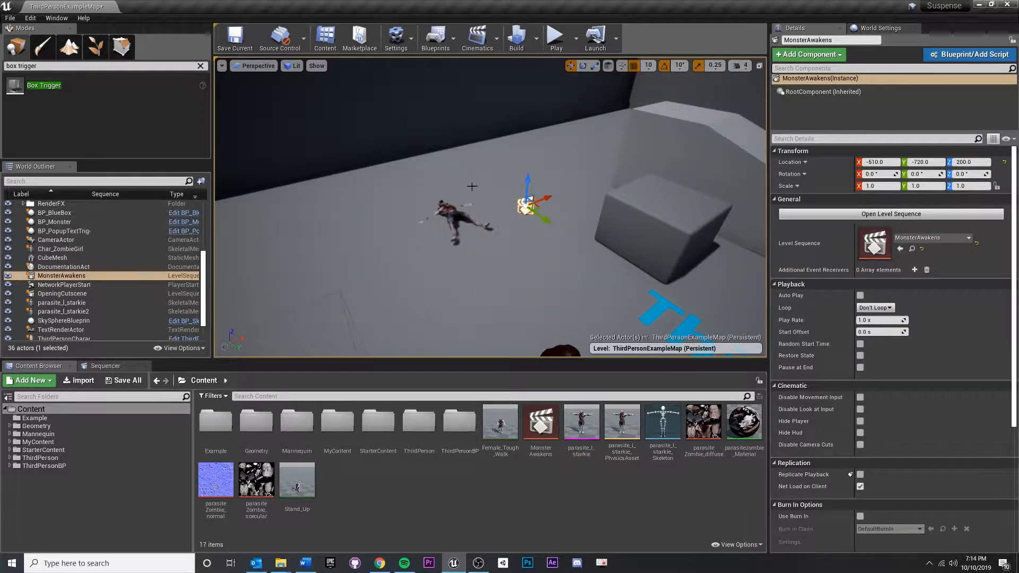
Add the parasite_l_starkie2 actor as a track in the MonsterAwakens sequence.
click(109, 367)
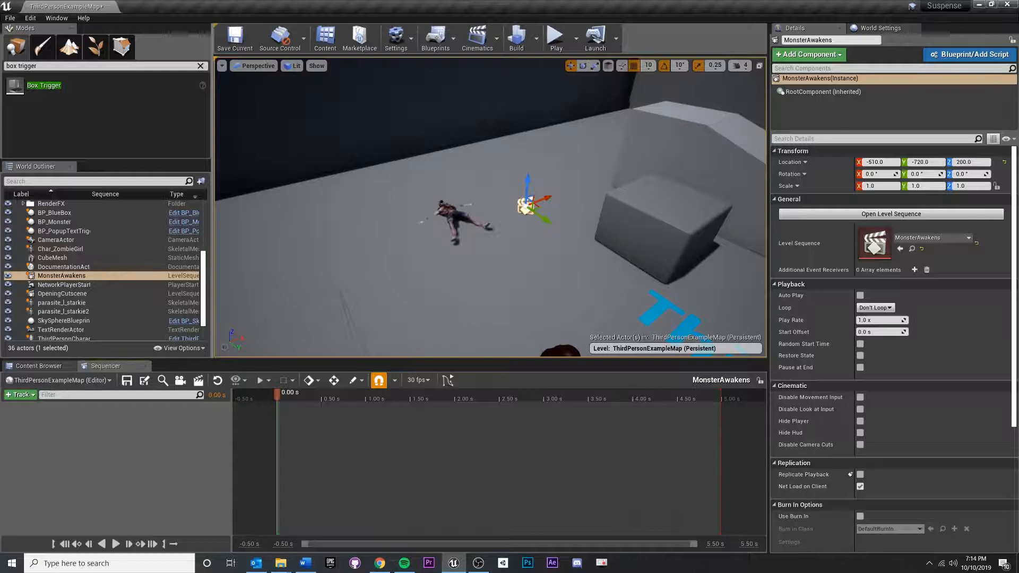
click(79, 311)
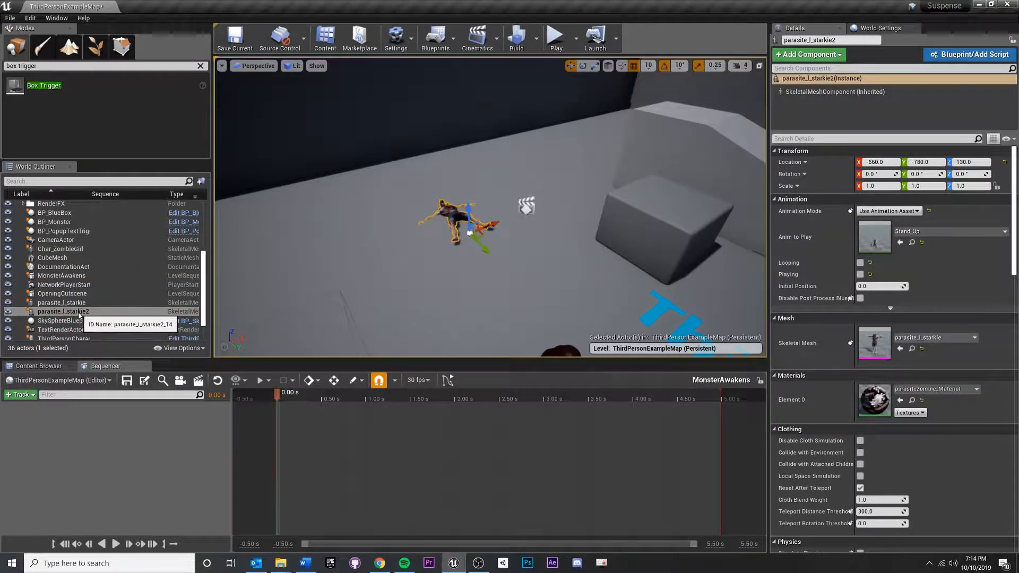
drag(79, 313, 150, 478)
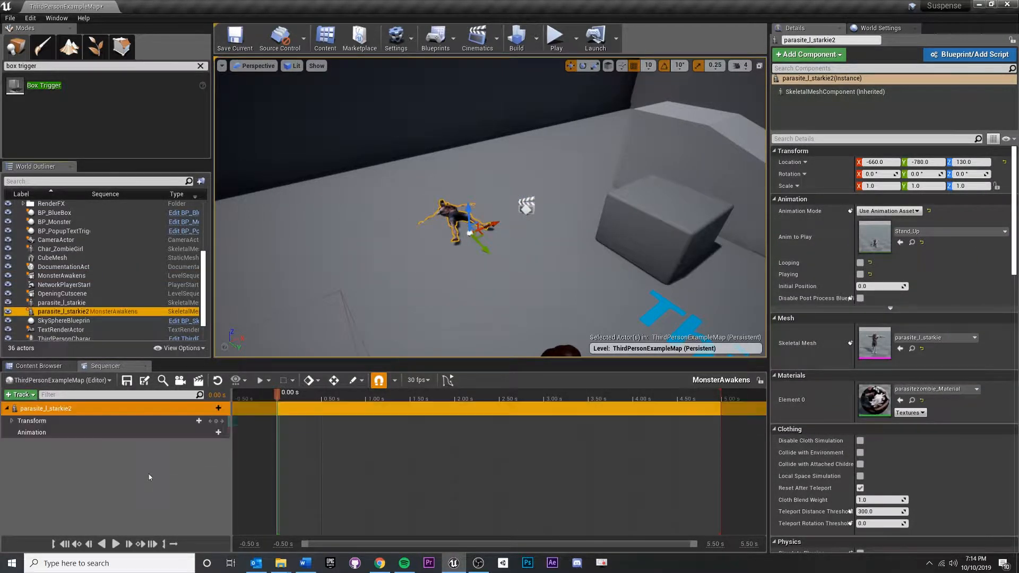
right_drag(403, 281, 411, 278)
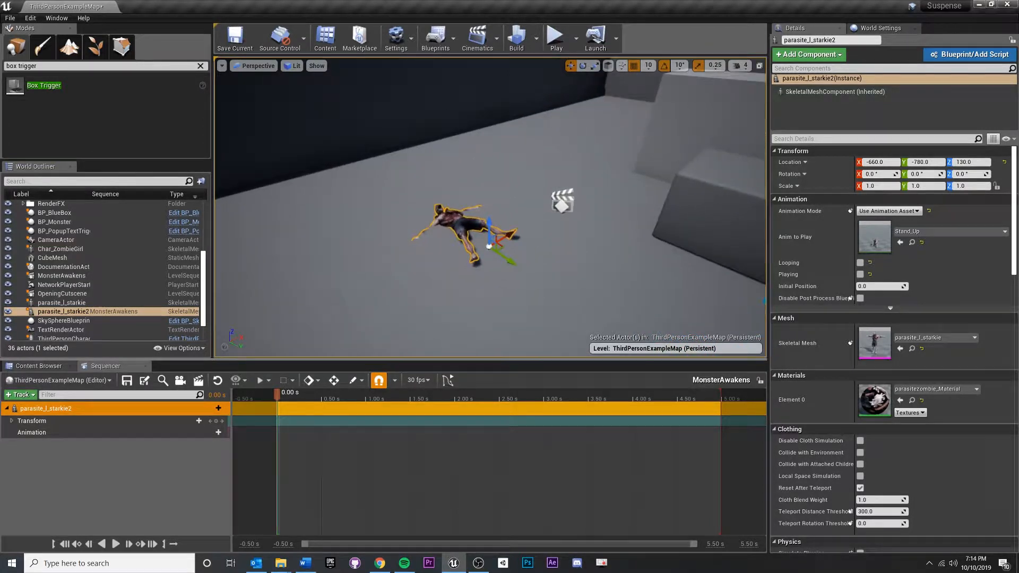
Expand the monster's Transform and Location channels and add the Stand_Up animation to its Animation track at 0.00 s.
click(10, 421)
click(11, 421)
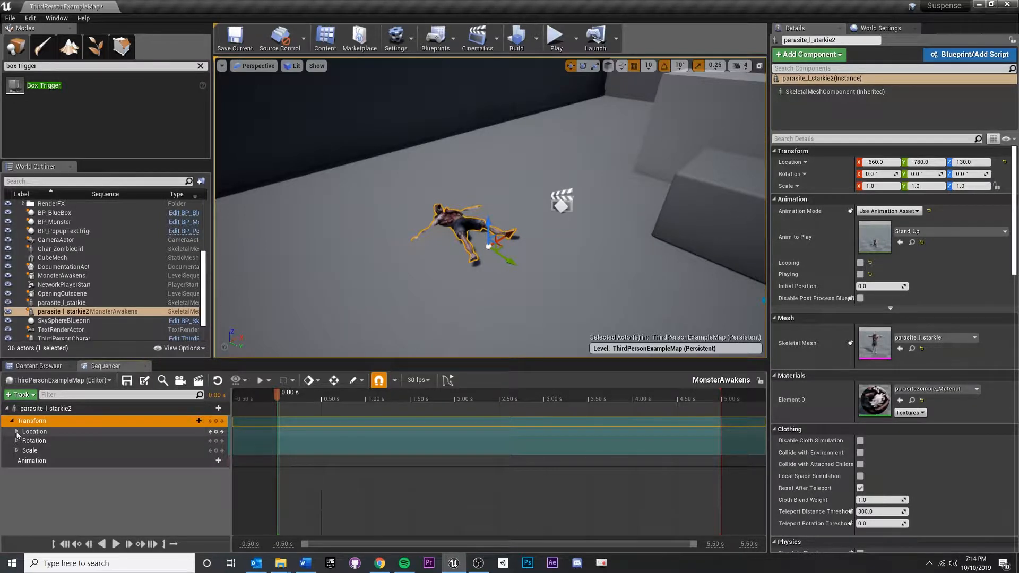
click(16, 431)
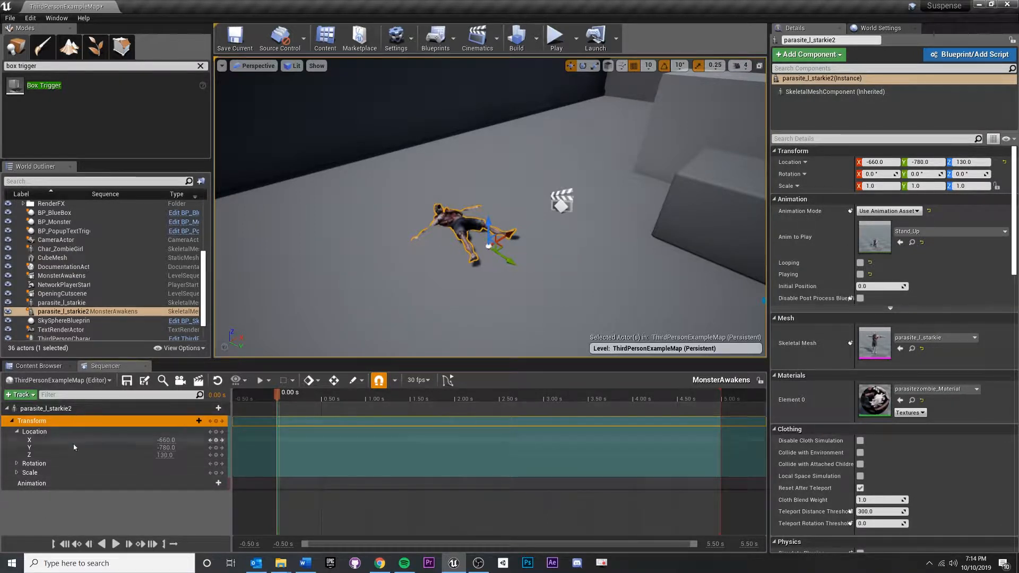
click(70, 484)
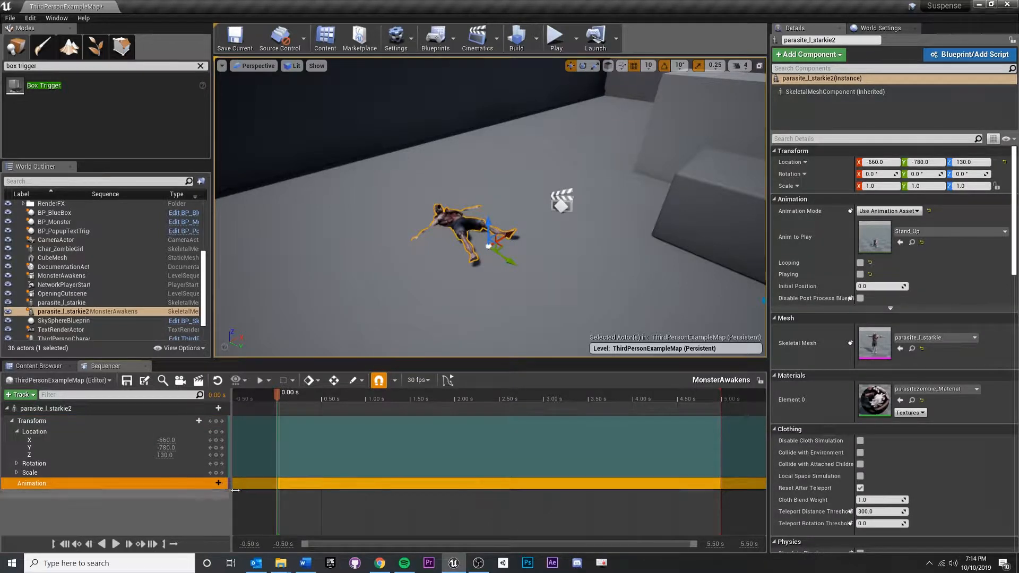
click(206, 484)
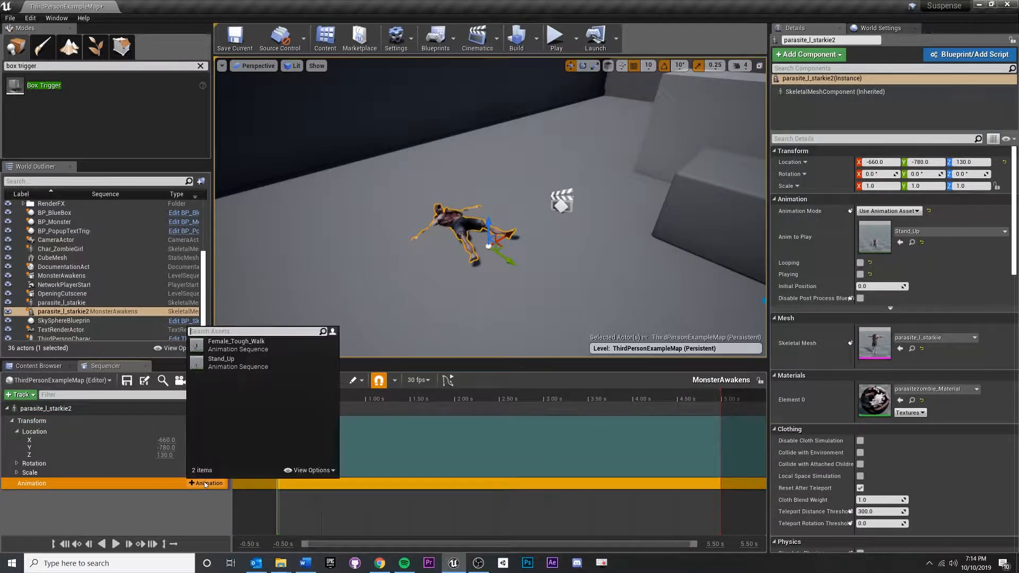
click(237, 364)
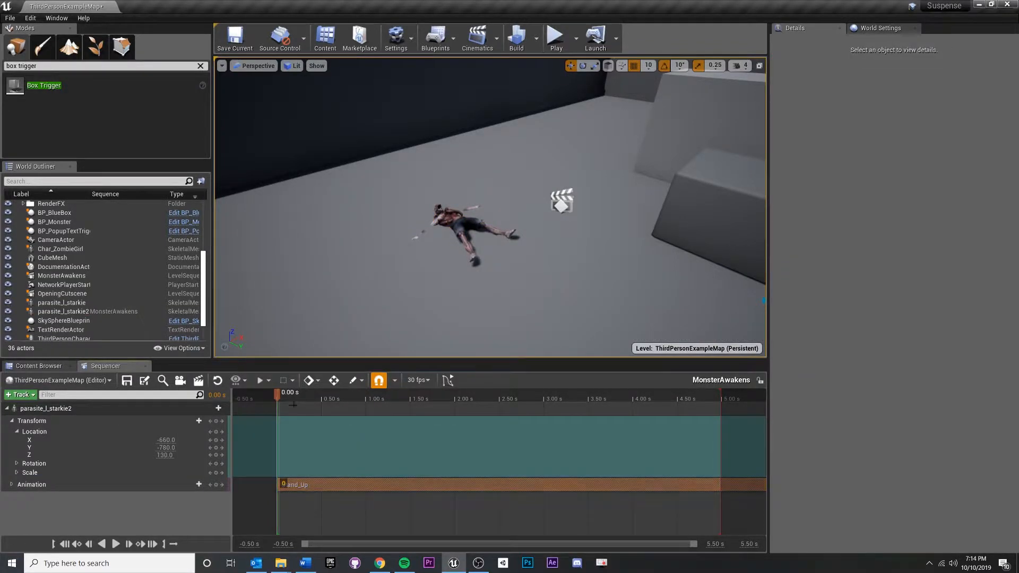
Play back the sequence to preview the monster's Stand_Up animation, and pause partway through.
click(290, 485)
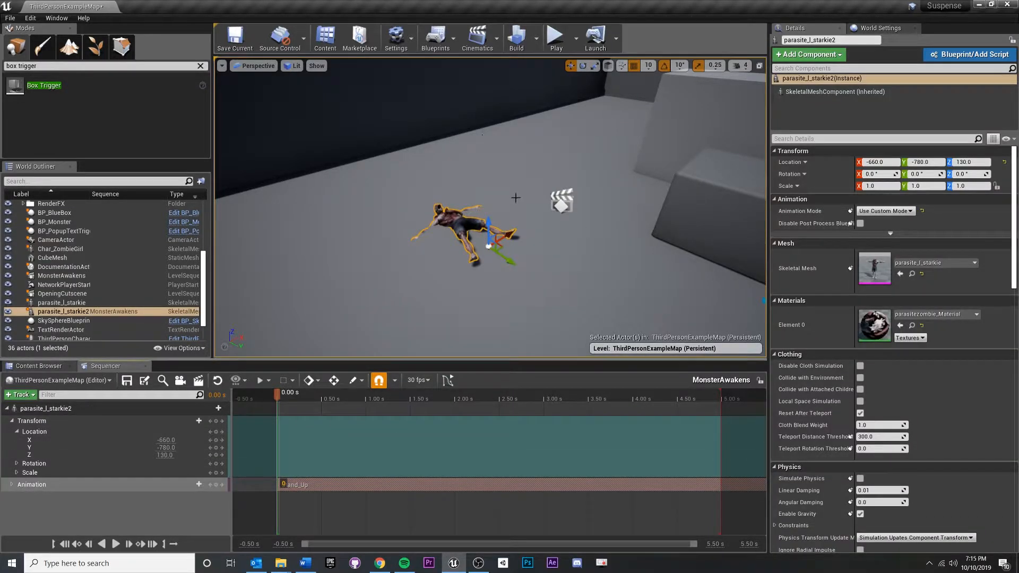
key(space)
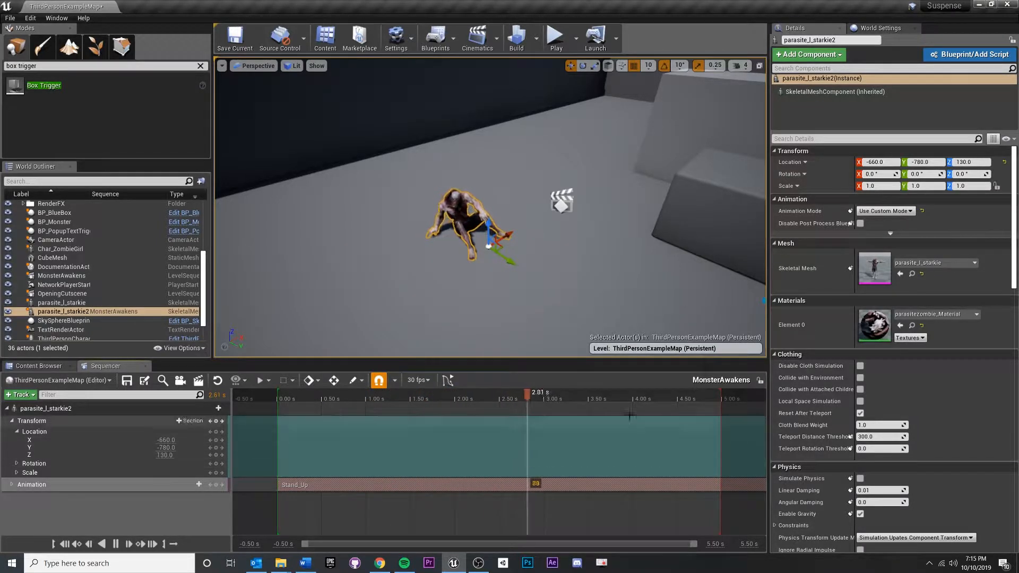
key(space)
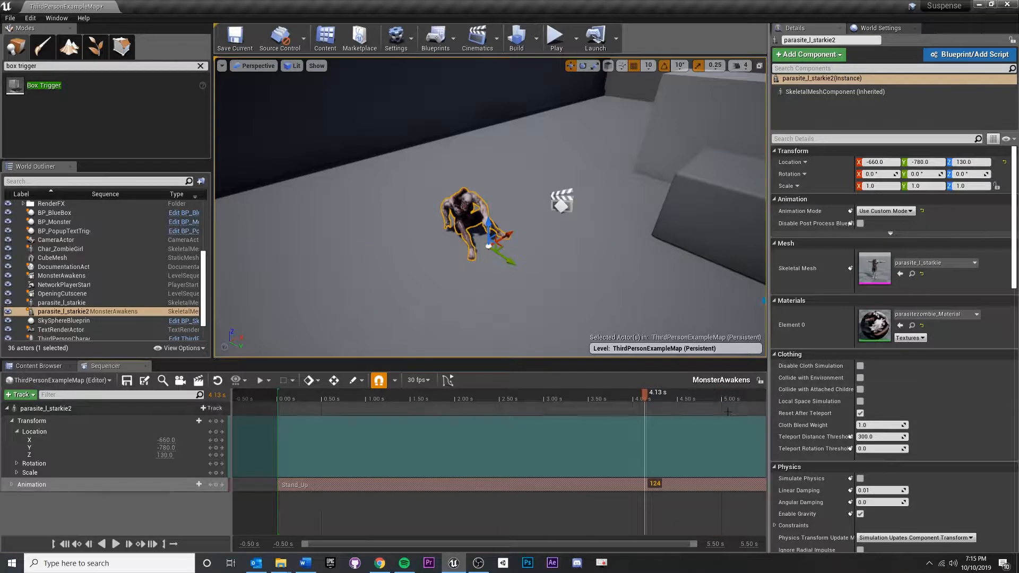
Extend the MonsterAwakens sequence's playback end to about 13 seconds.
right_drag(720, 442, 555, 399)
mouse_move(566, 394)
mouse_down()
mouse_move(726, 395)
mouse_move(444, 397)
mouse_move(655, 397)
mouse_up()
right_drag(657, 420, 465, 420)
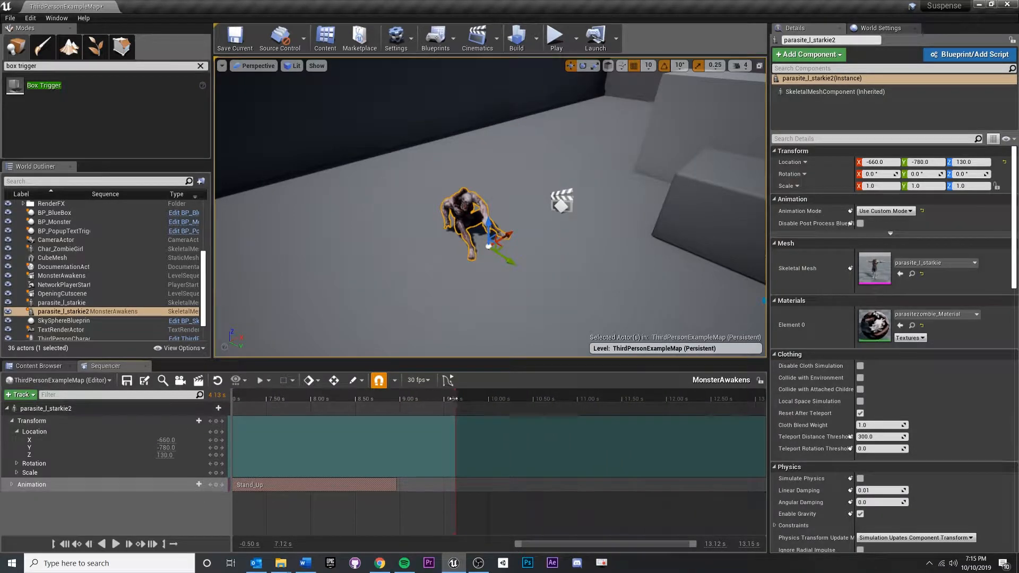
drag(478, 398, 727, 398)
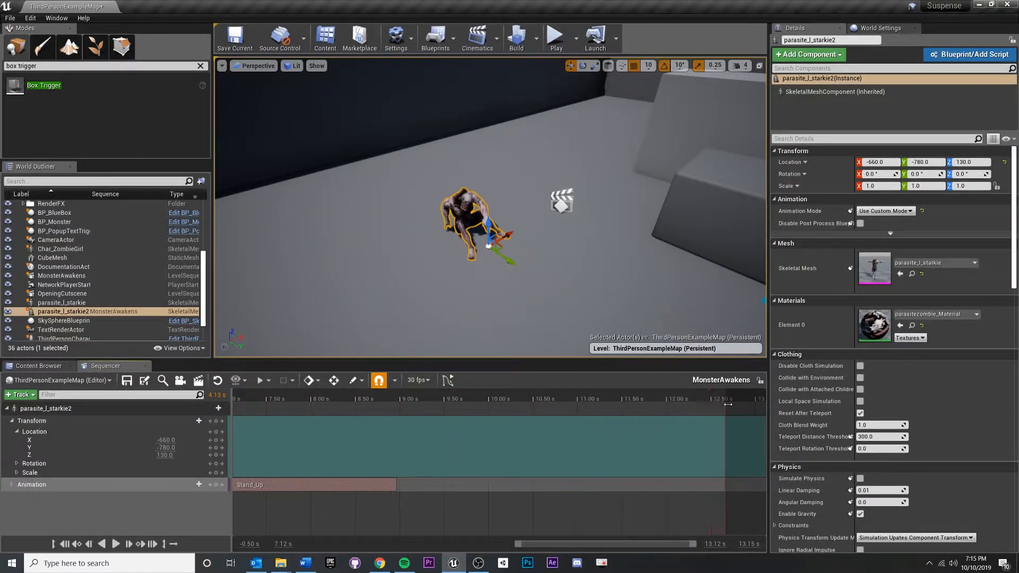
right_drag(679, 426, 533, 428)
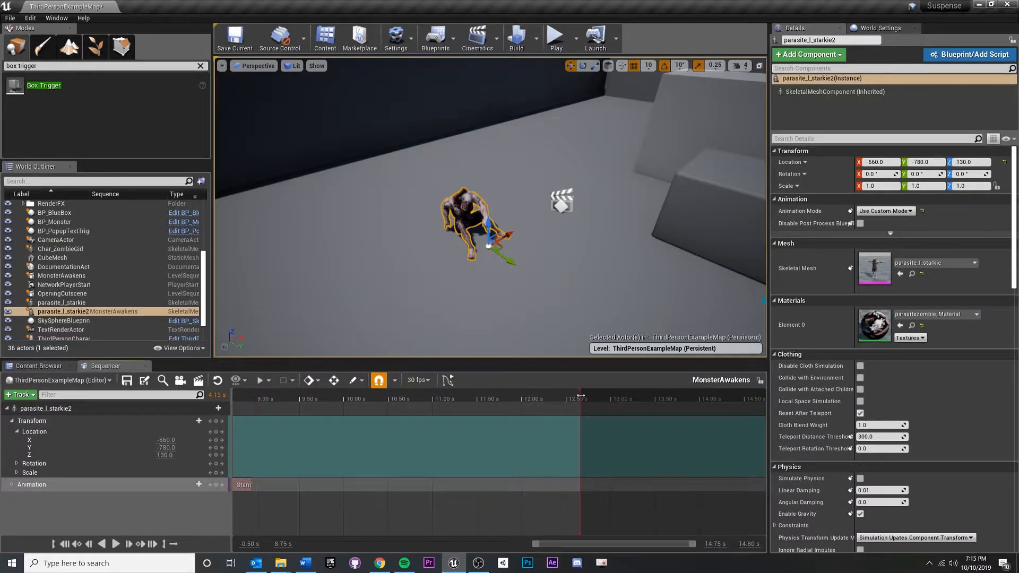
drag(581, 396, 608, 396)
right_drag(511, 421, 669, 419)
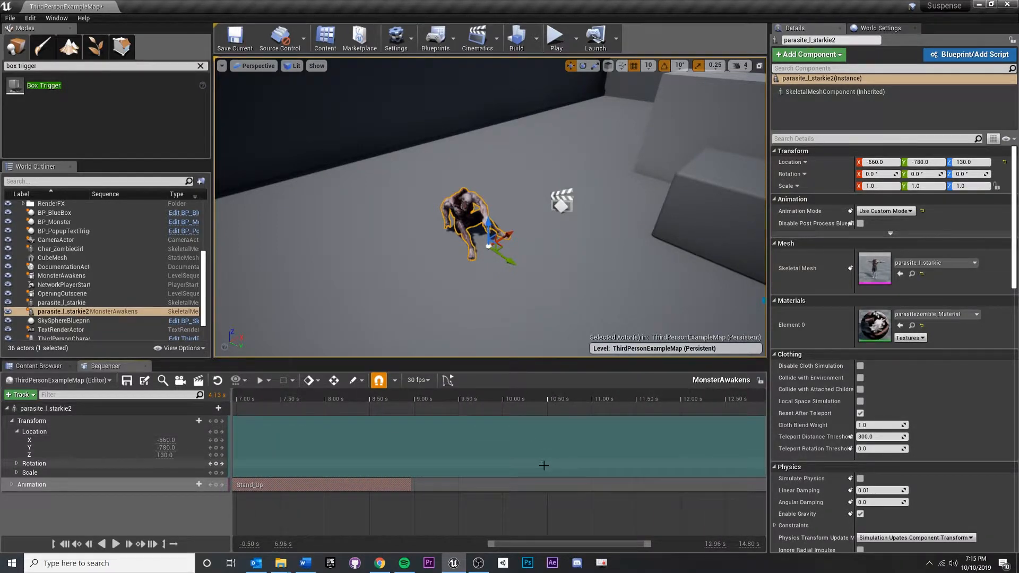
Add the Female_Tough_Walk animation to the monster, placed directly after Stand_Up and stretched to the sequence end at about 13 s.
drag(489, 544, 322, 545)
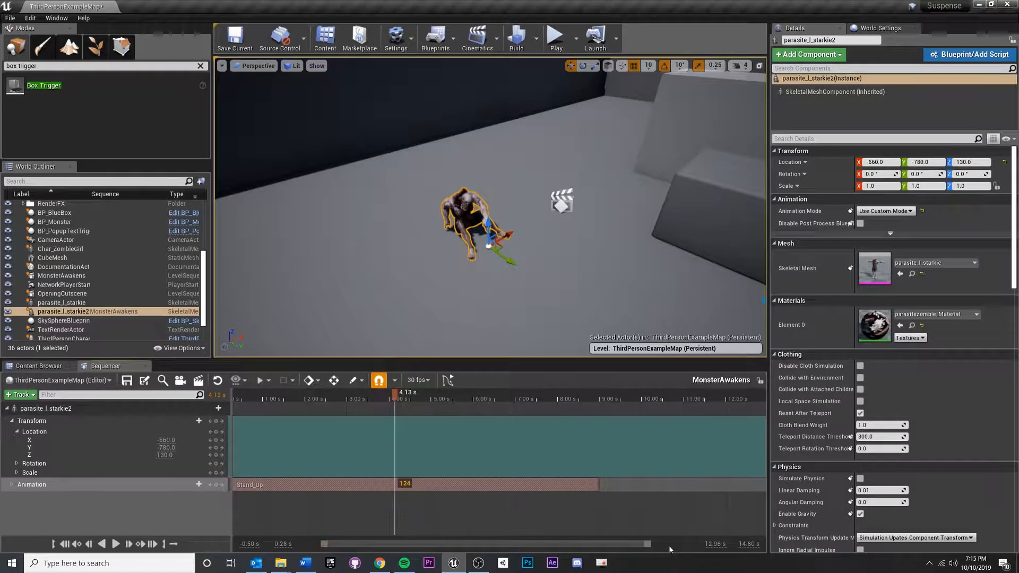
drag(649, 546, 733, 542)
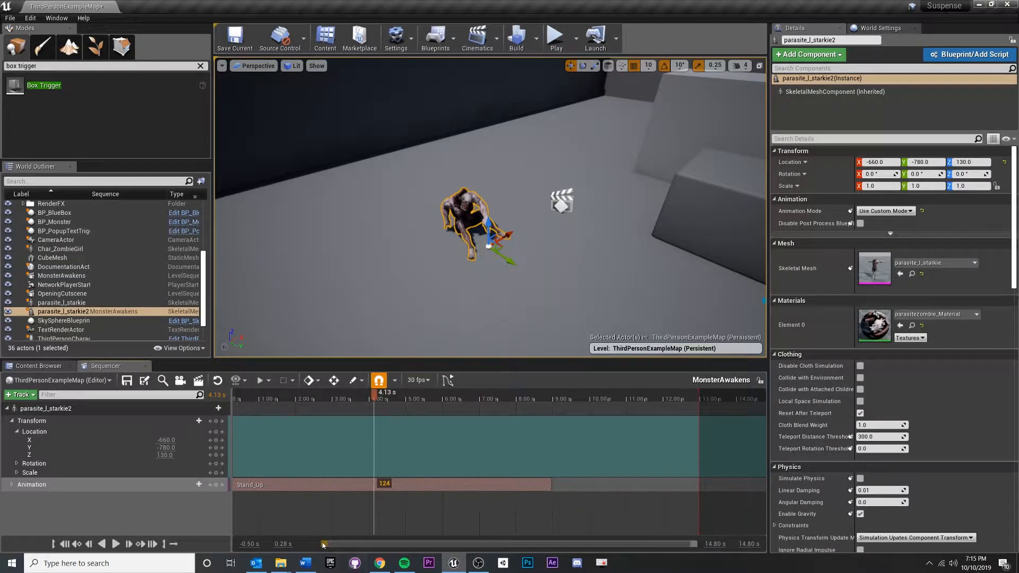
drag(323, 545, 305, 545)
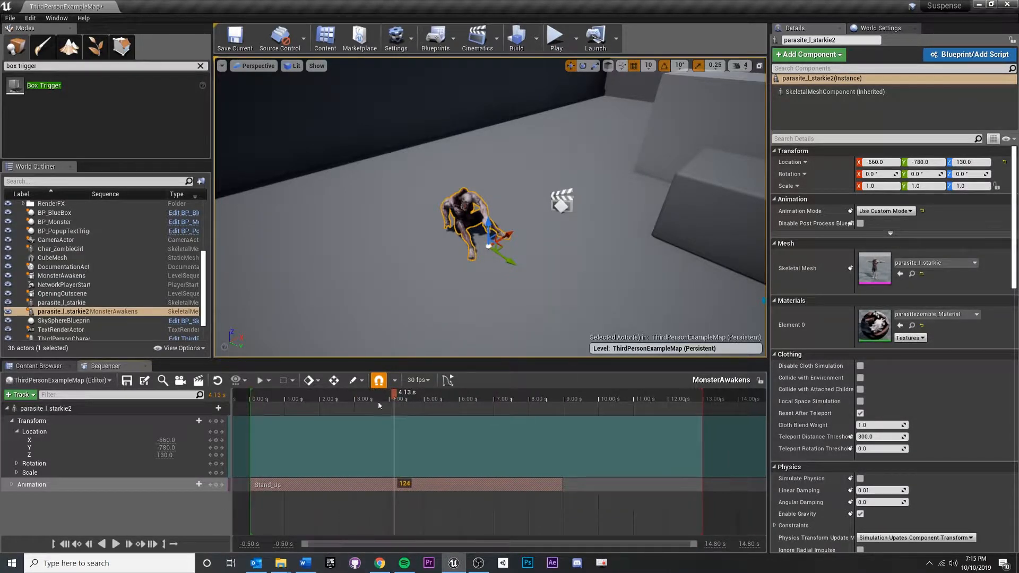
drag(379, 405, 510, 430)
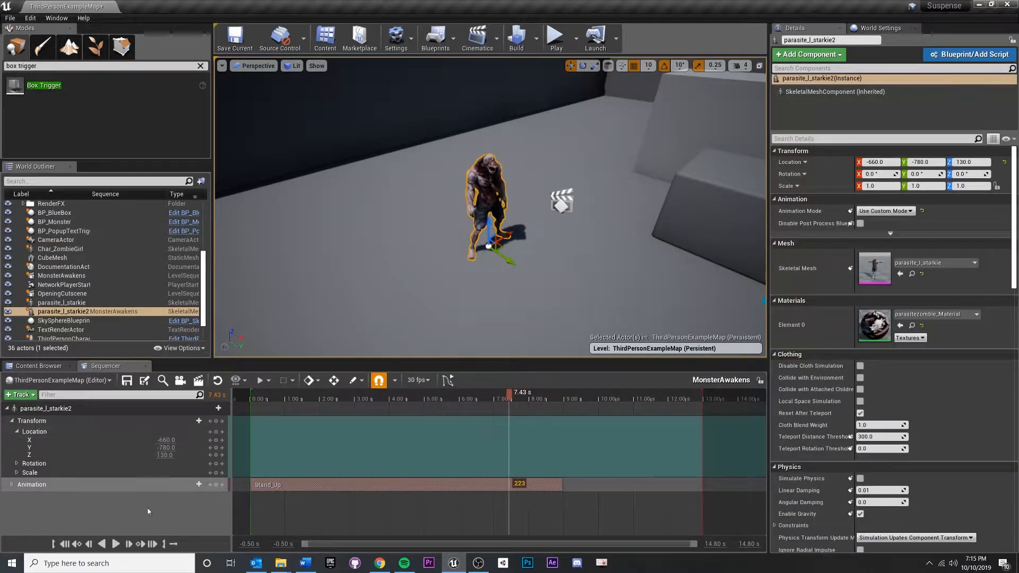
click(189, 485)
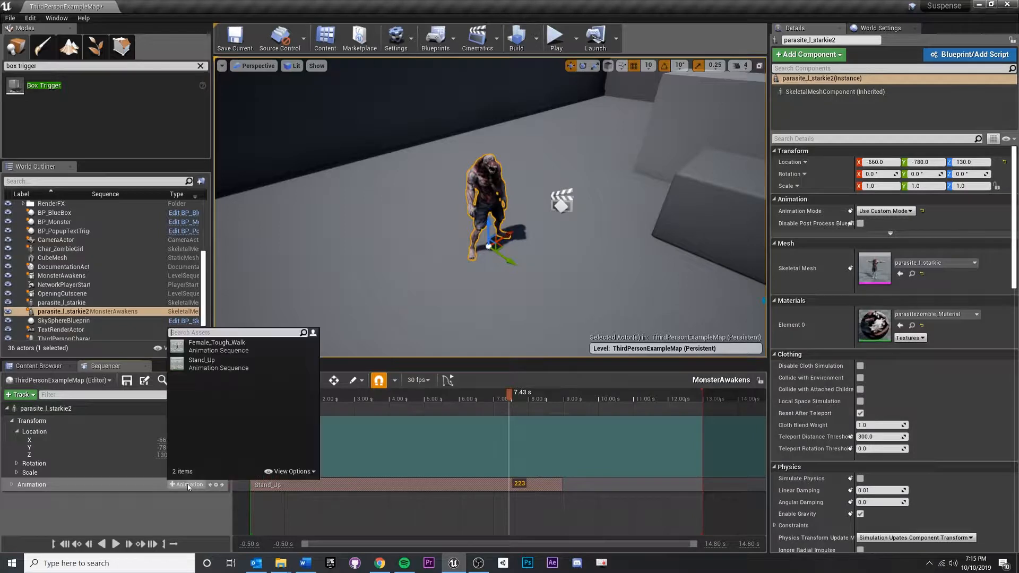
click(213, 346)
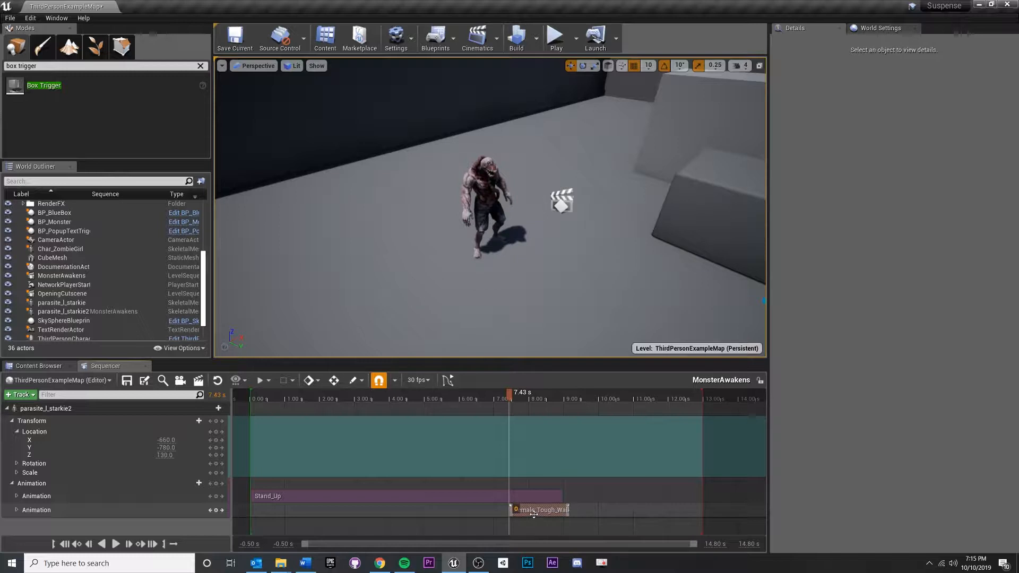
drag(533, 514, 699, 512)
click(610, 514)
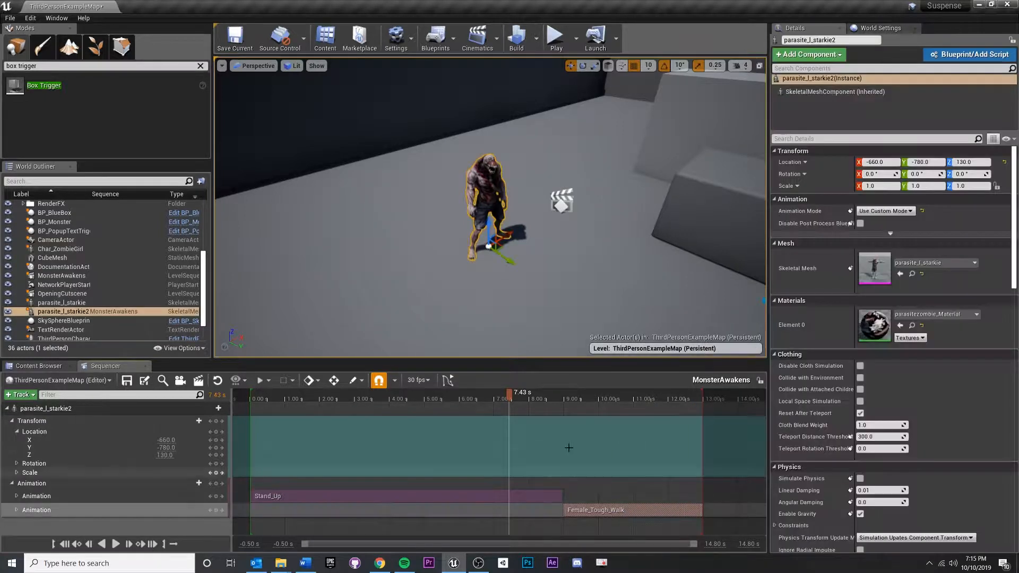
Play back the changeover from Stand_Up to Female_Tough_Walk several times to check how smoothly the animations join.
drag(560, 400, 568, 399)
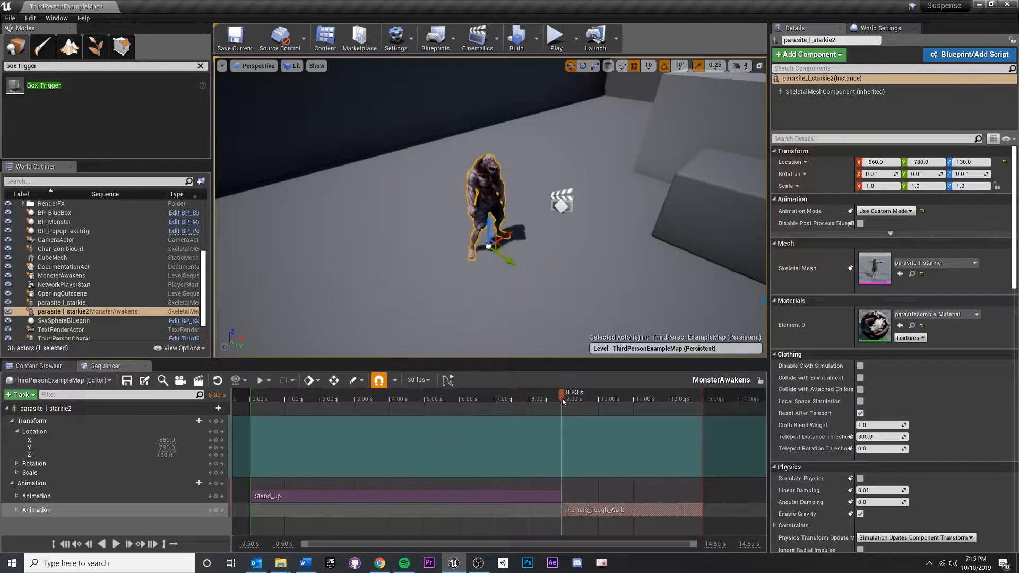
key(space)
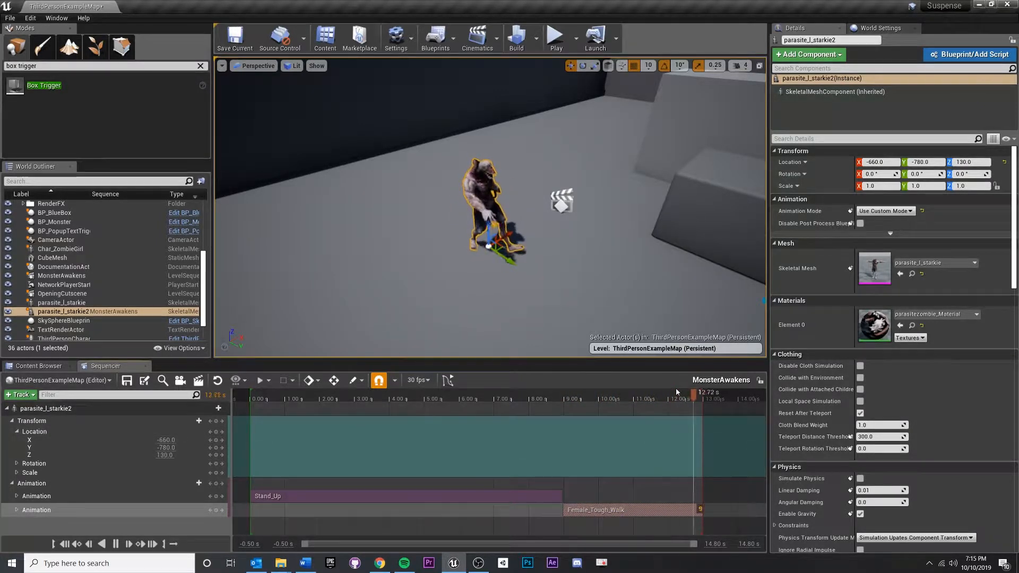
drag(484, 400, 515, 404)
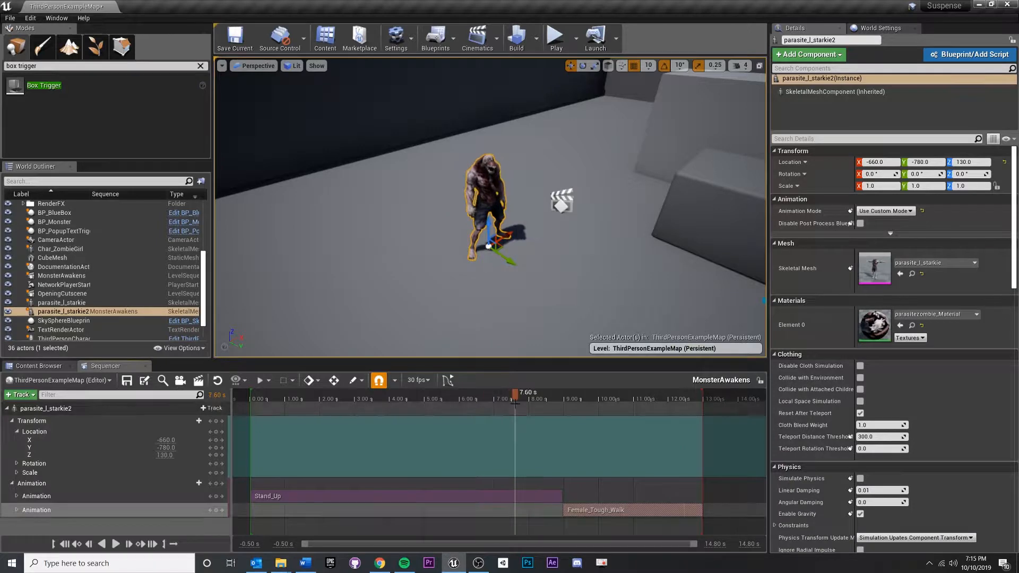
key(space)
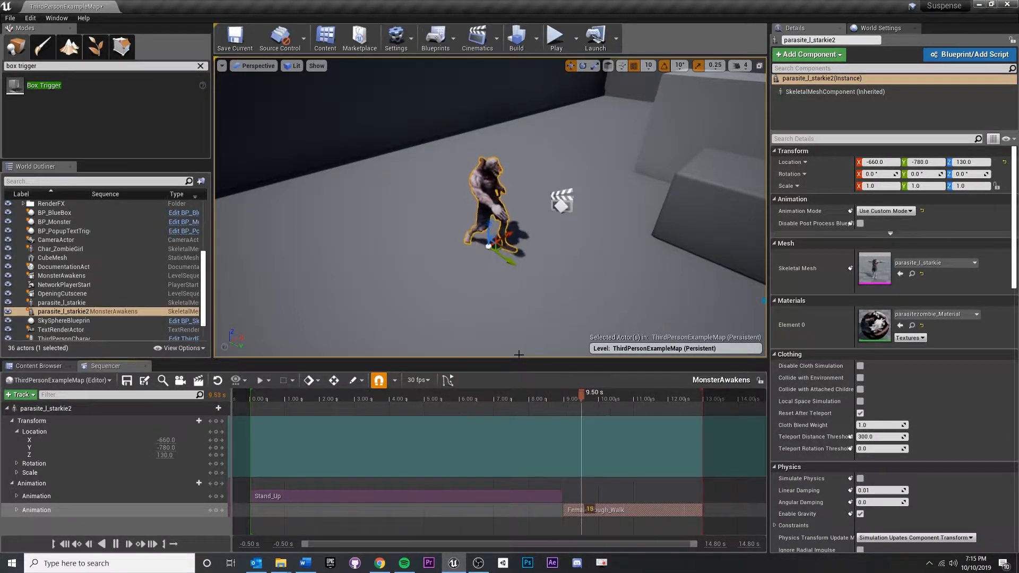
key(space)
click(542, 399)
key(space)
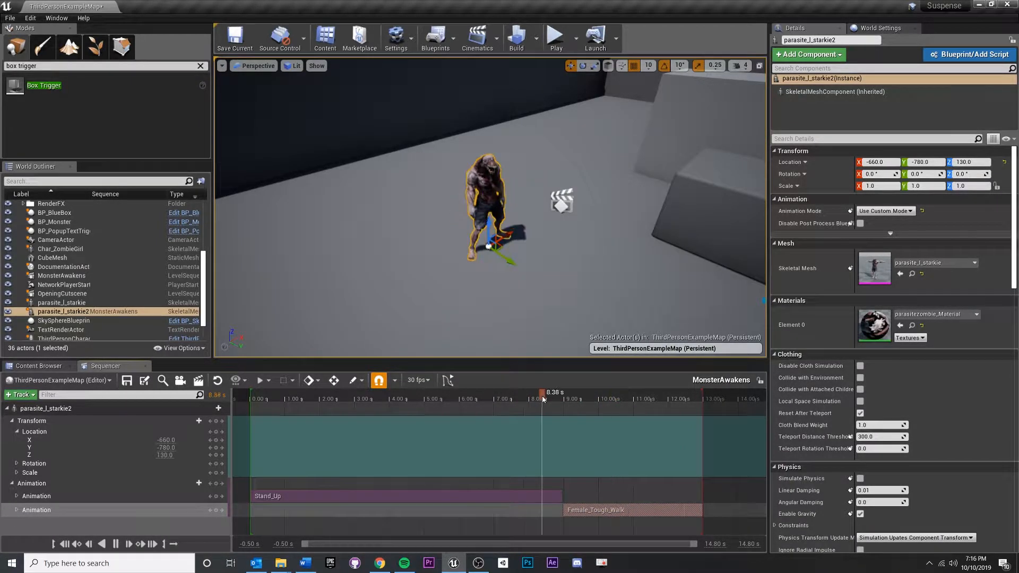
key(space)
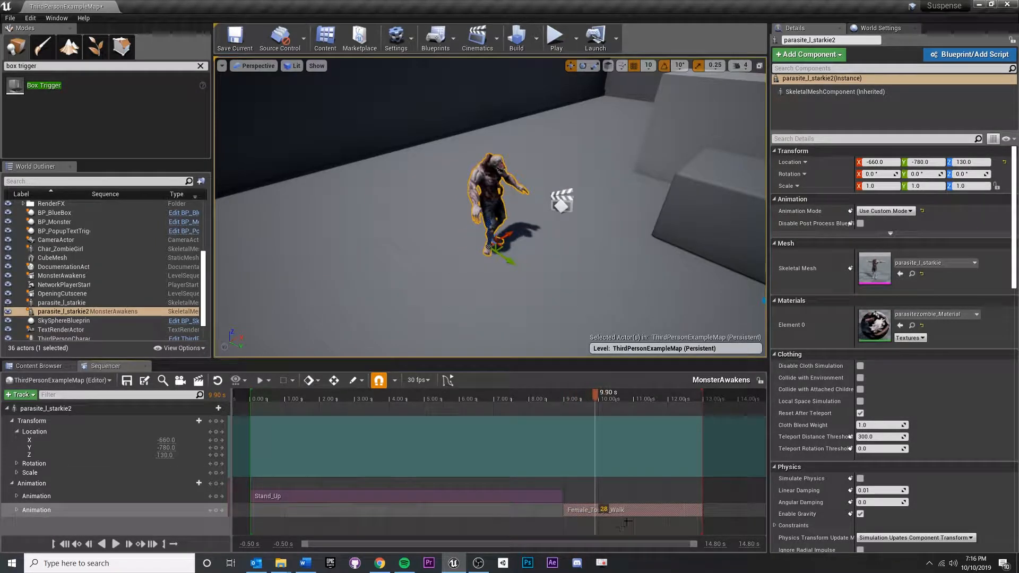
Put Female_Tough_Walk on Stand_Up's row, overlapping it from about 7.1 s to blend them, and extend the walk to about 13 s.
drag(626, 510, 622, 495)
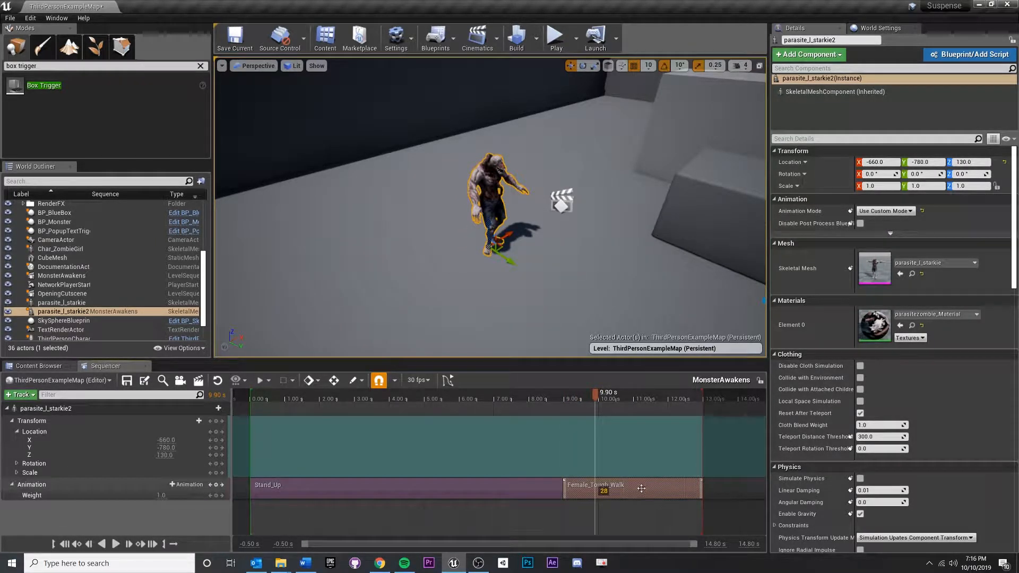
drag(643, 489, 578, 491)
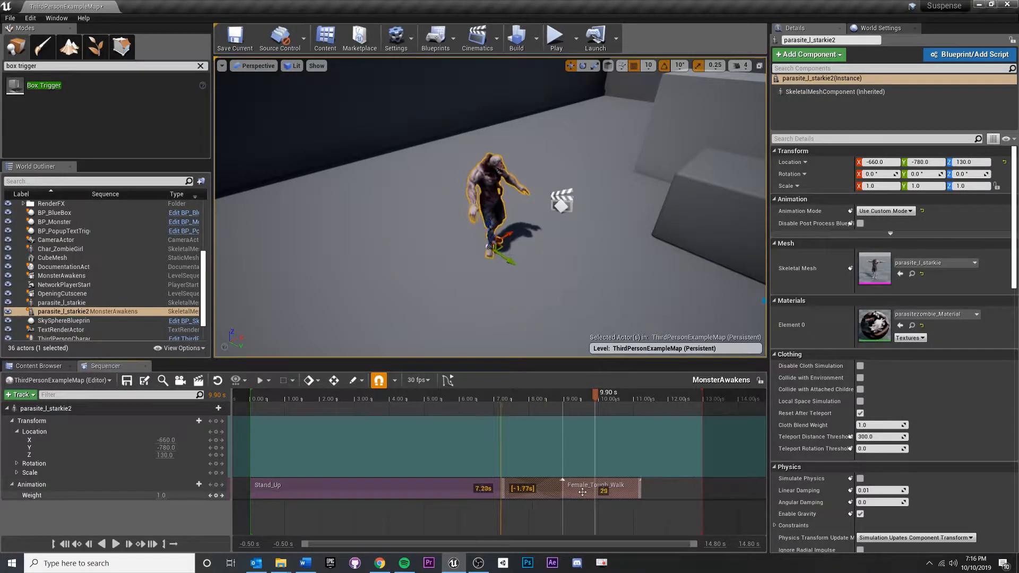
click(480, 397)
key(space)
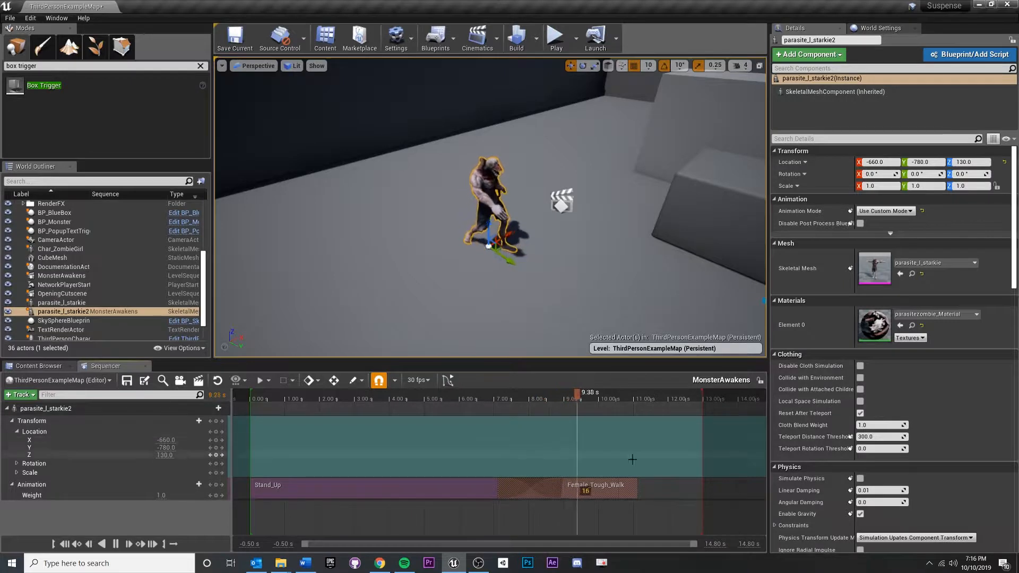
key(space)
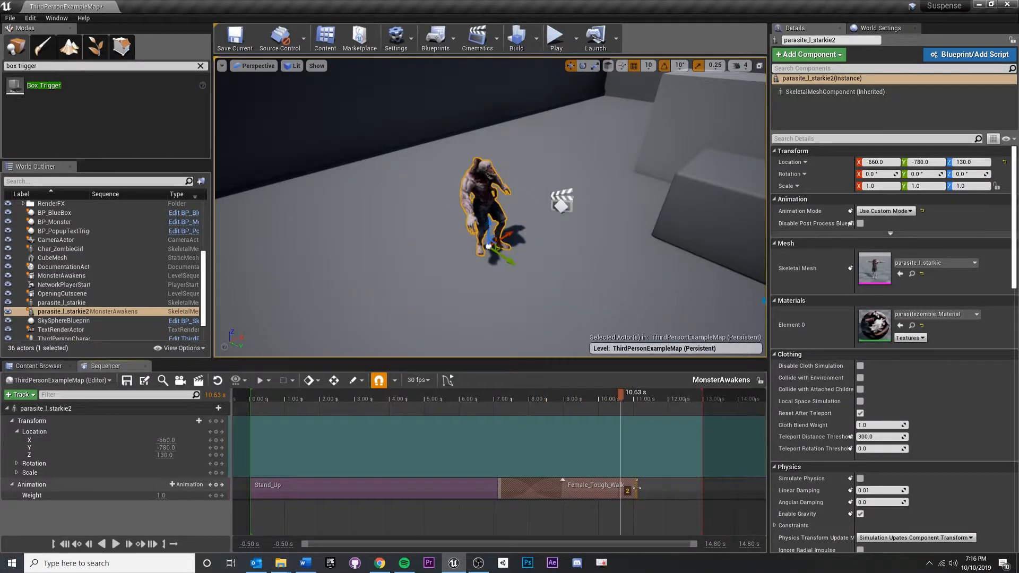
drag(637, 488, 702, 488)
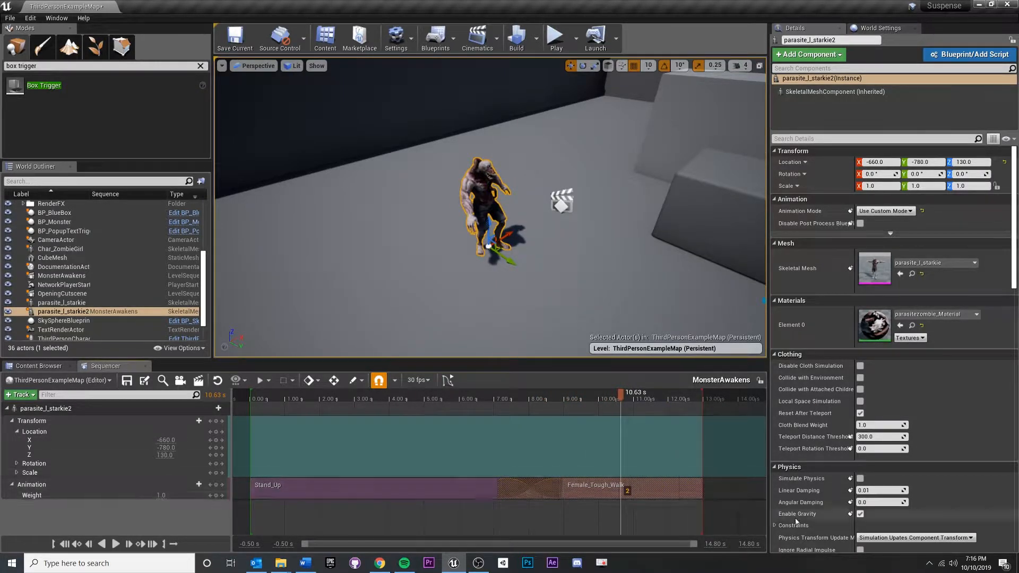
Preview the extended walk, and add a Location keyframe for the monster at 8.03 s, within the animation blend.
key(Up)
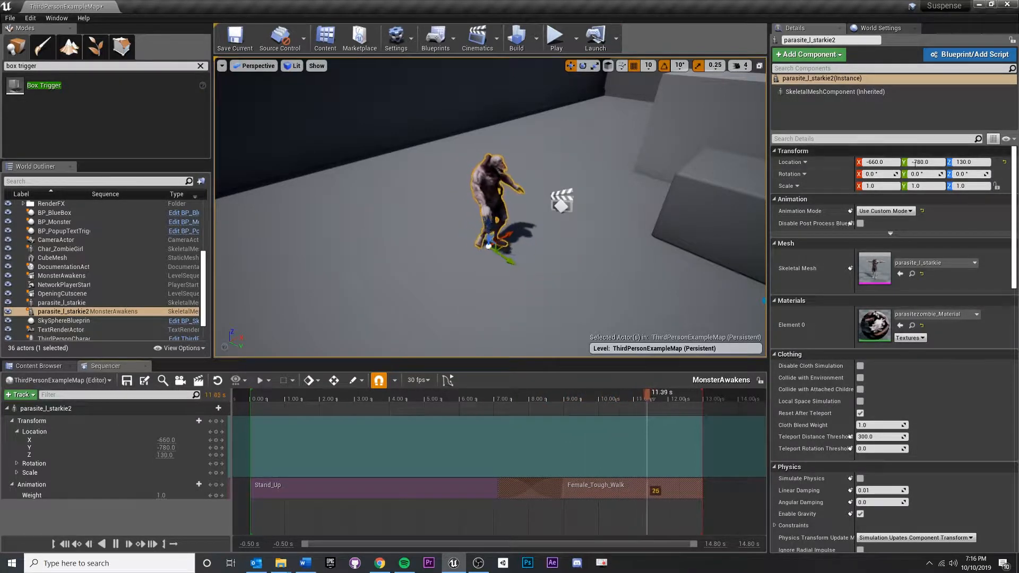
key(space)
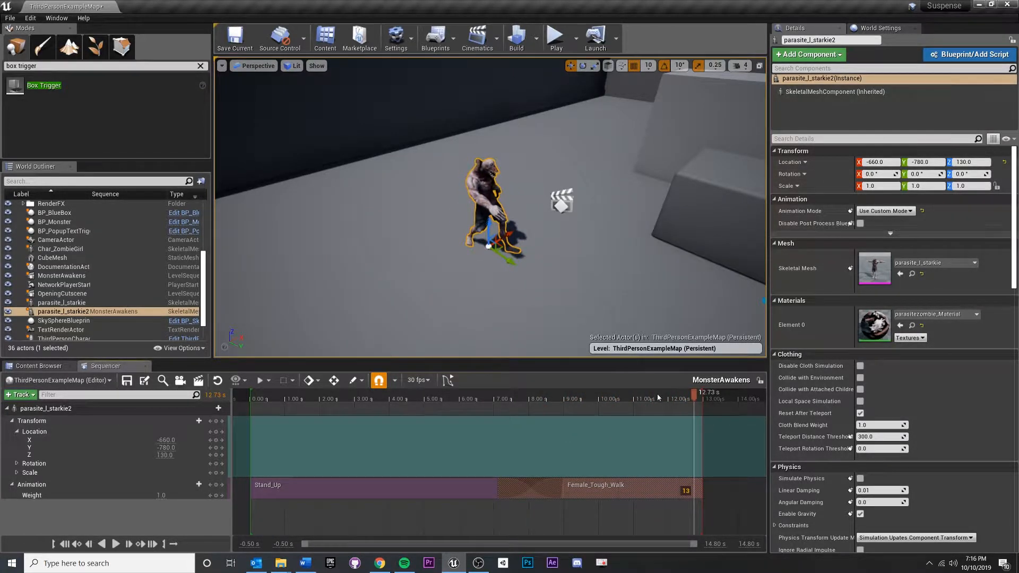
drag(657, 397, 470, 415)
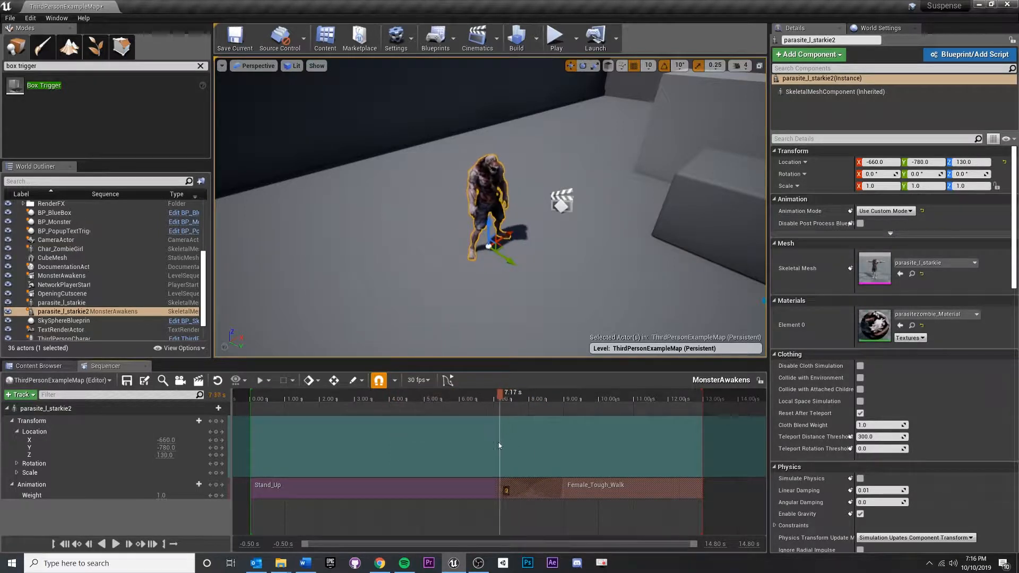
mouse_move(519, 455)
mouse_down()
mouse_move(545, 455)
mouse_move(518, 450)
mouse_move(530, 453)
mouse_up()
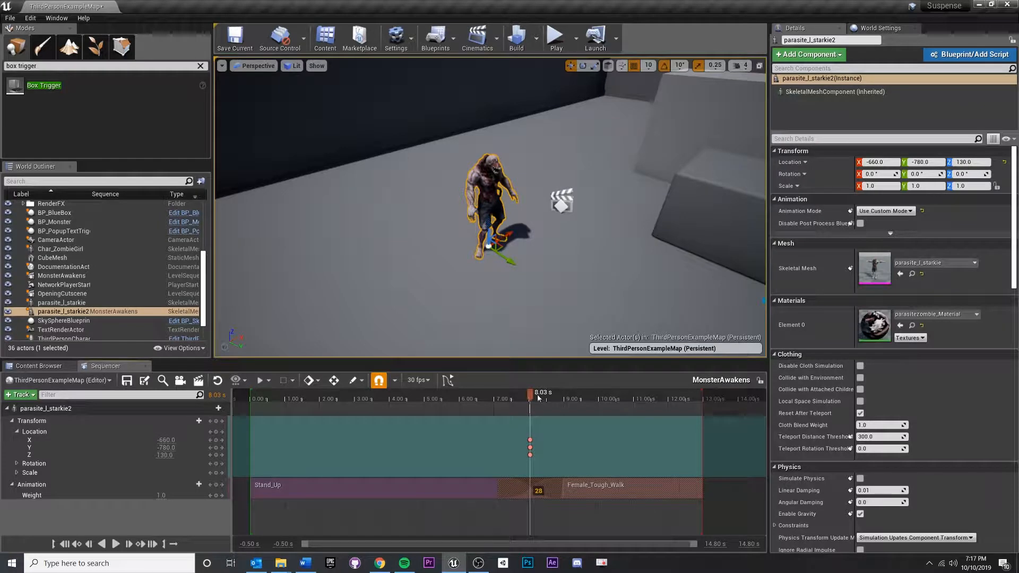
At 13.00 s, move the monster forward along Y to -320 and add a Location keyframe there.
drag(534, 398, 712, 402)
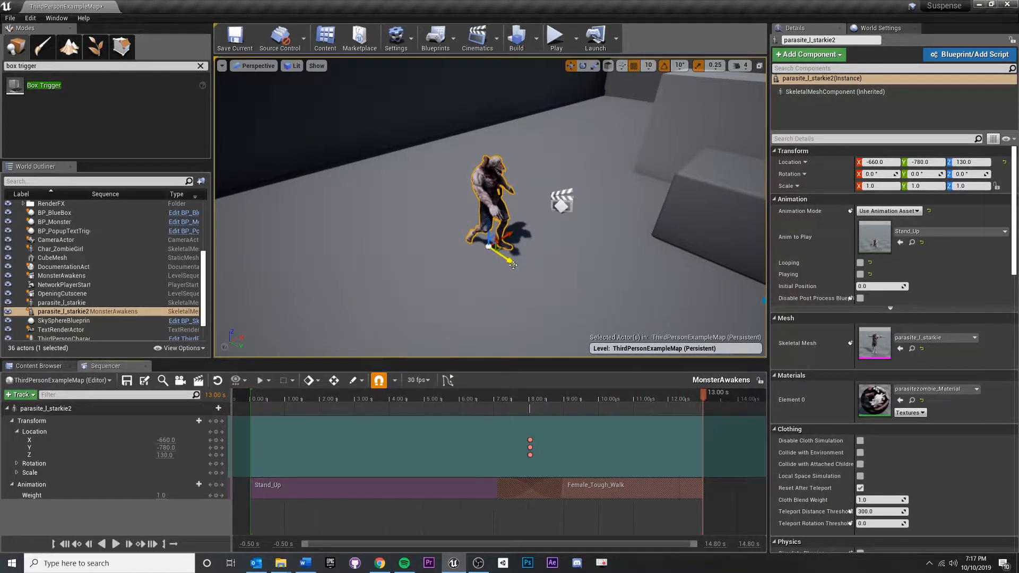
drag(514, 264, 598, 325)
right_drag(599, 325, 526, 236)
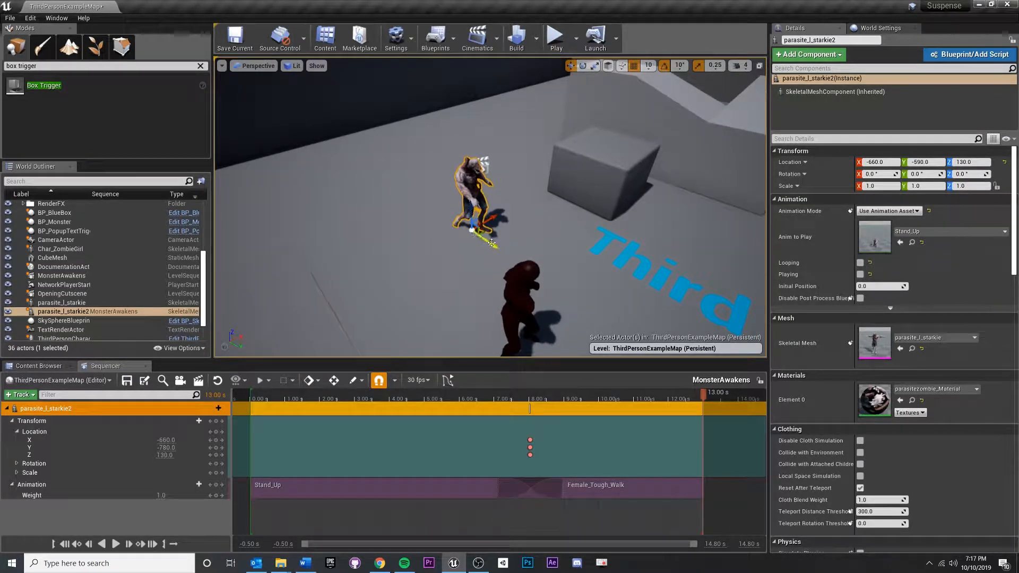
drag(492, 243, 602, 323)
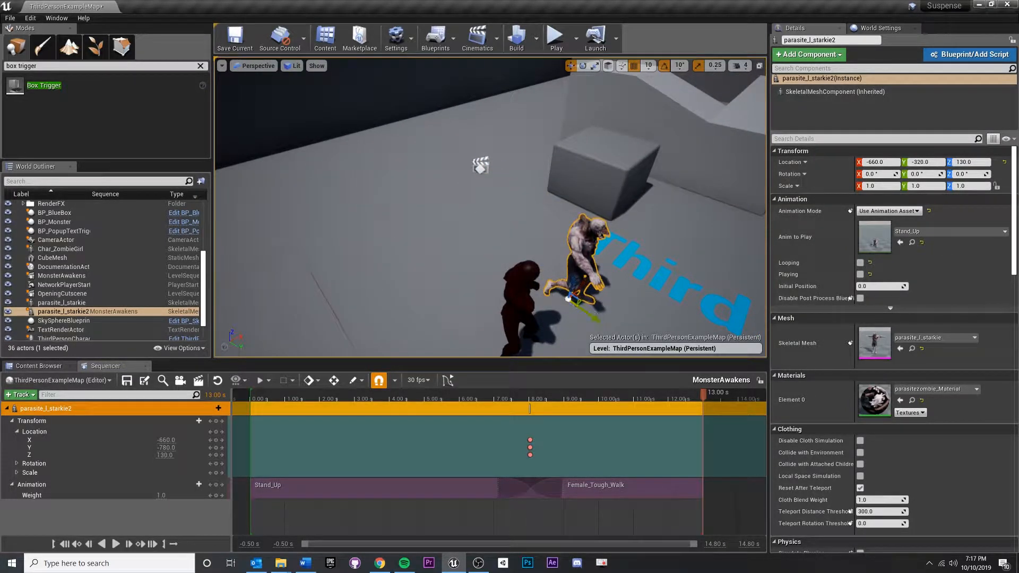
right_drag(602, 323, 645, 318)
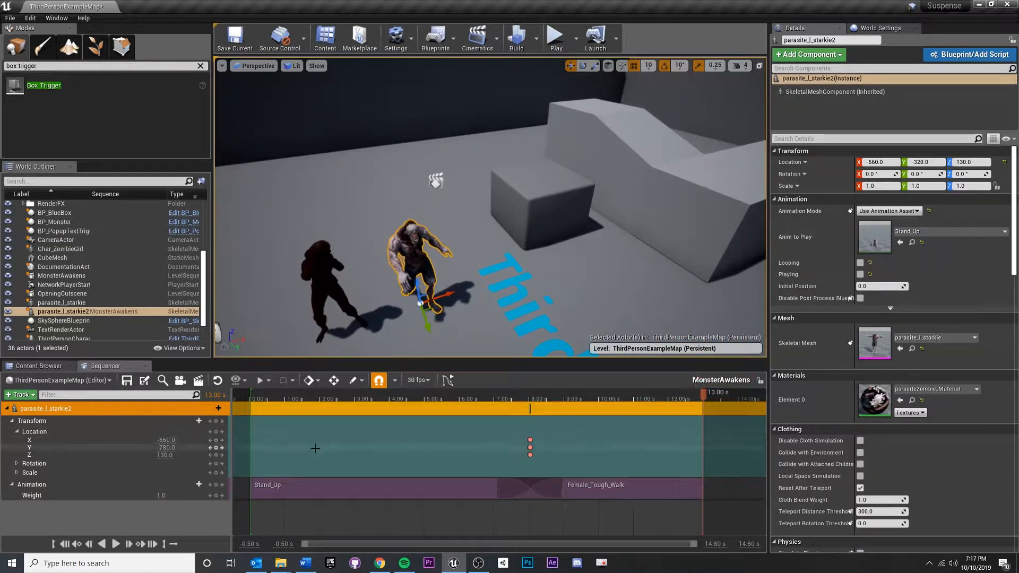
click(217, 432)
Play back and scrub through the walk between the two Location keyframes to check the monster's forward movement.
drag(712, 397, 524, 387)
right_drag(448, 238, 534, 247)
key(e)
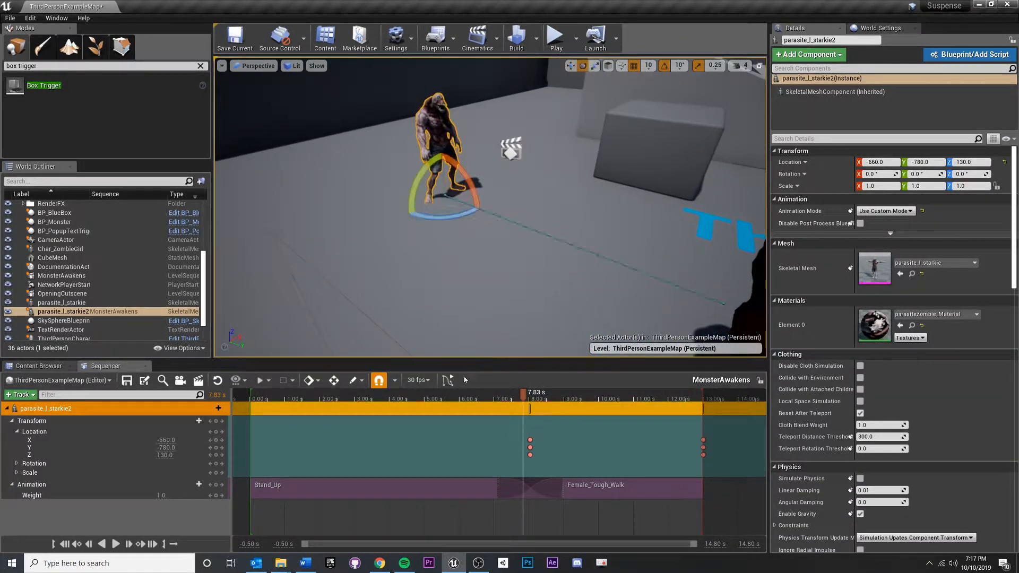
click(524, 398)
key(space)
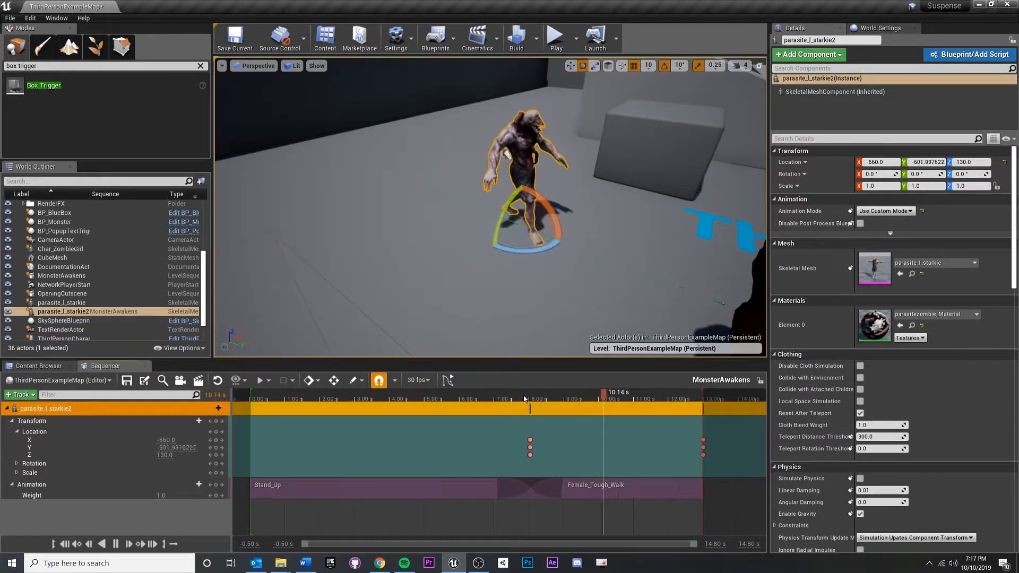
right_drag(455, 218, 481, 215)
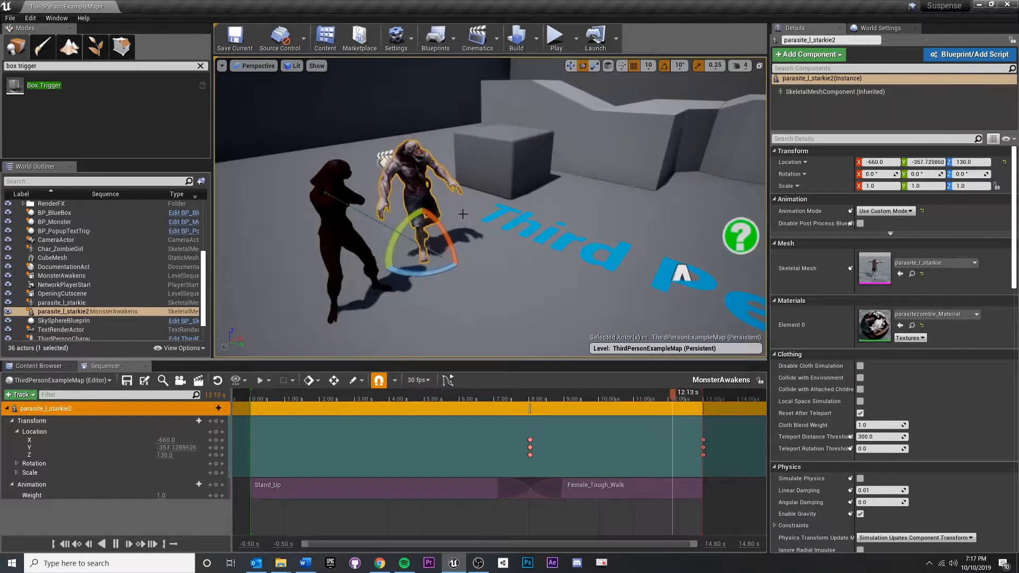
click(509, 395)
drag(506, 394, 689, 395)
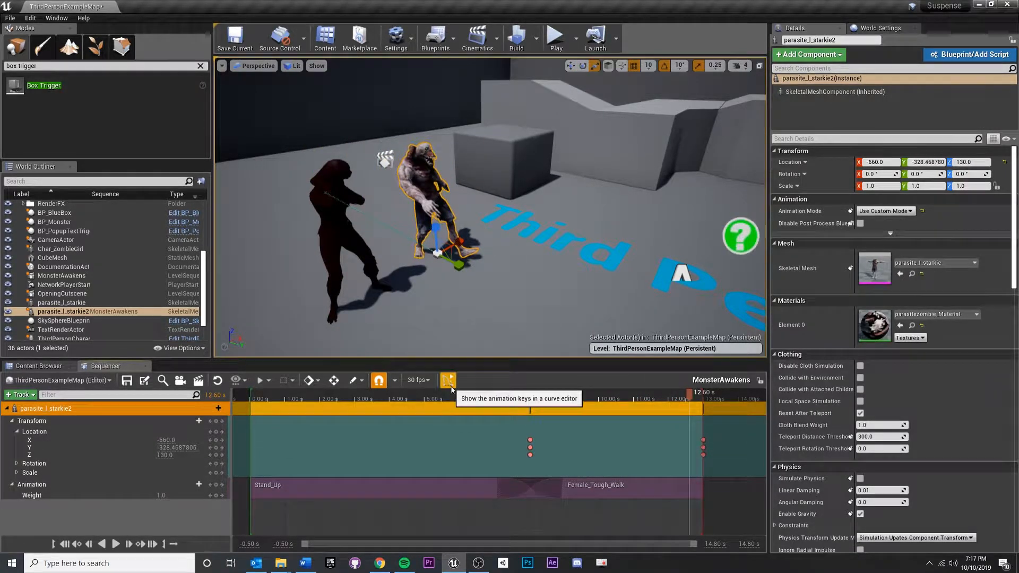
drag(690, 395, 664, 395)
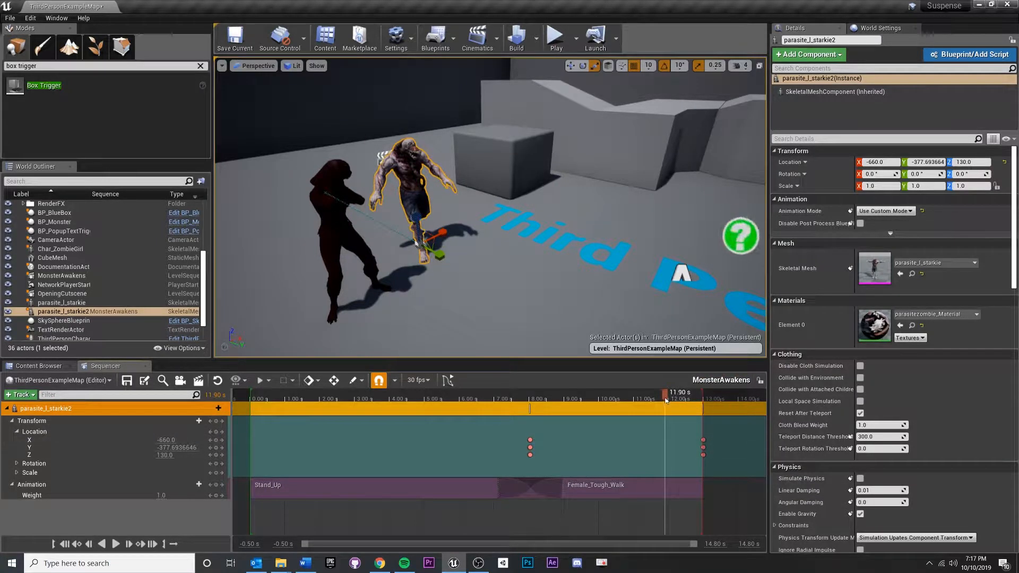
Scrub the walk, return the playhead to 0.00 s, and play-test the level by walking up to the lying monster.
drag(666, 400, 689, 402)
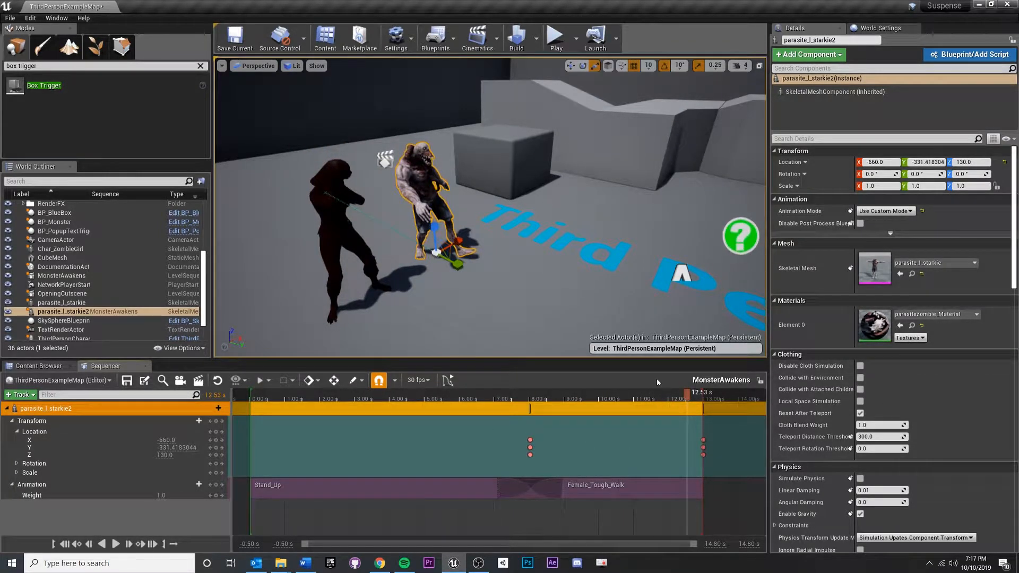
drag(687, 395, 247, 394)
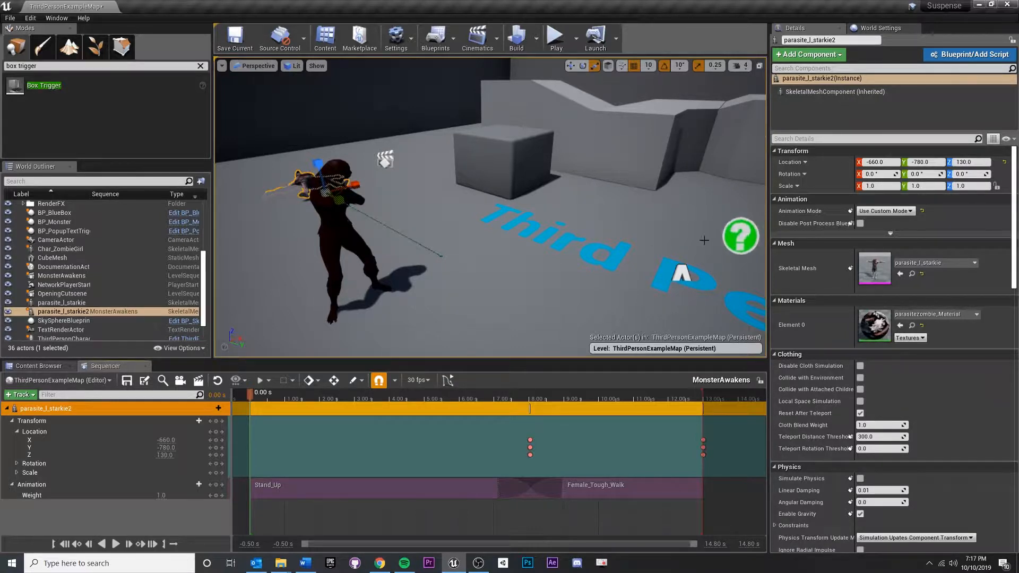
right_drag(705, 240, 584, 255)
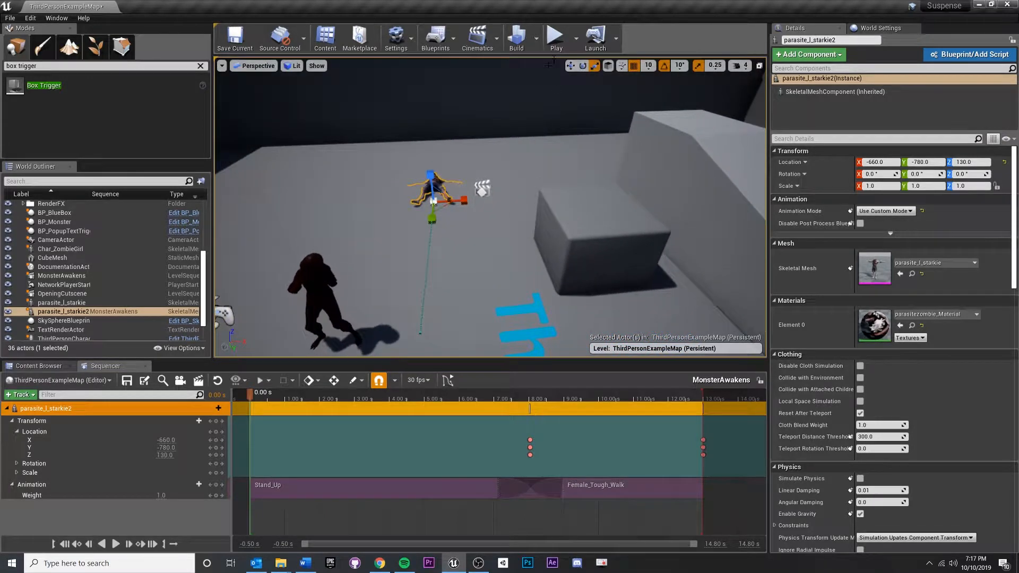
click(555, 37)
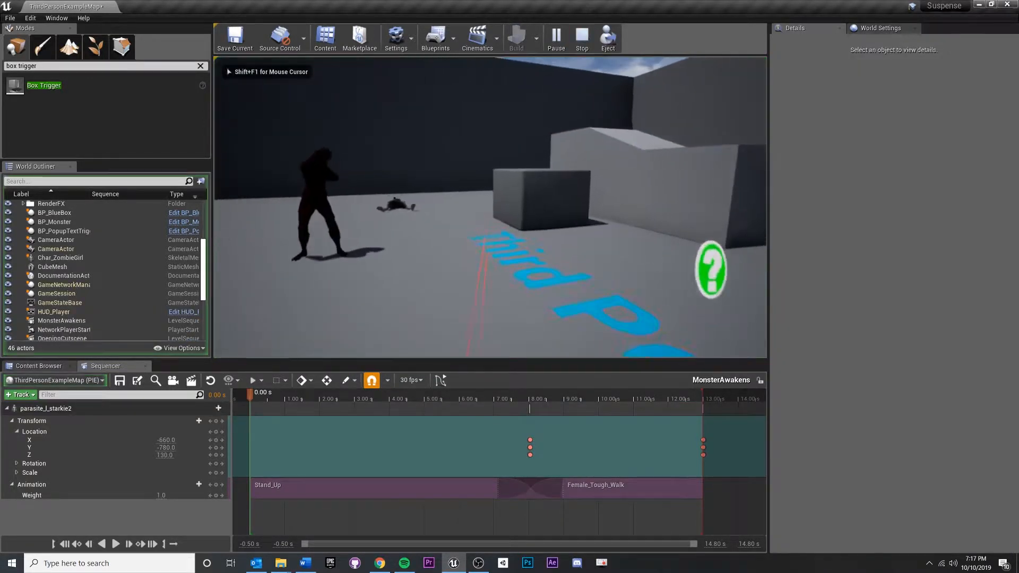
key(w)
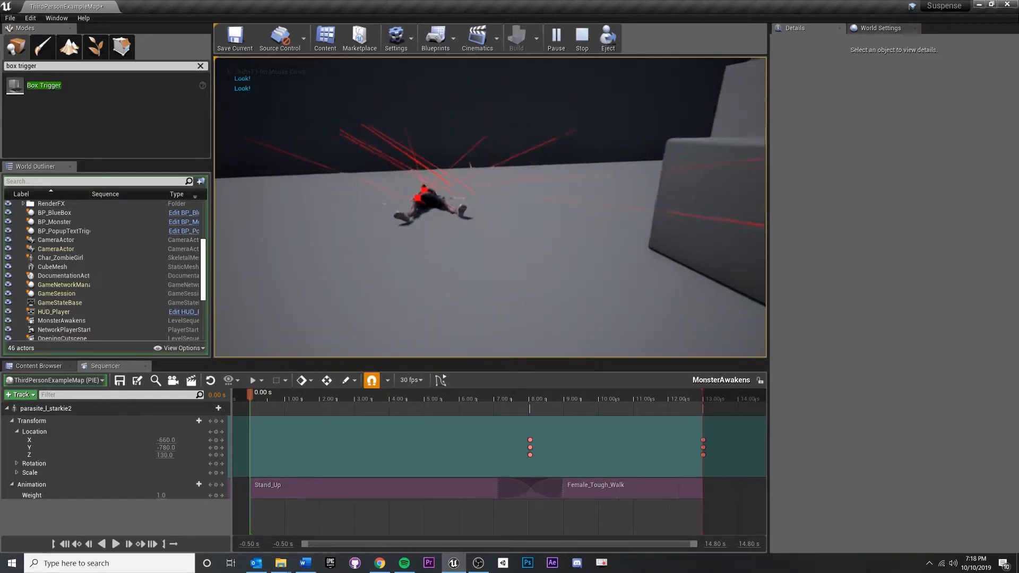
key(Escape)
Place a Box Trigger on the floor in front of the lying monster, at about X -660, Y -570, Z 130.
key(s)
right_drag(491, 207, 558, 247)
right_drag(461, 174, 463, 153)
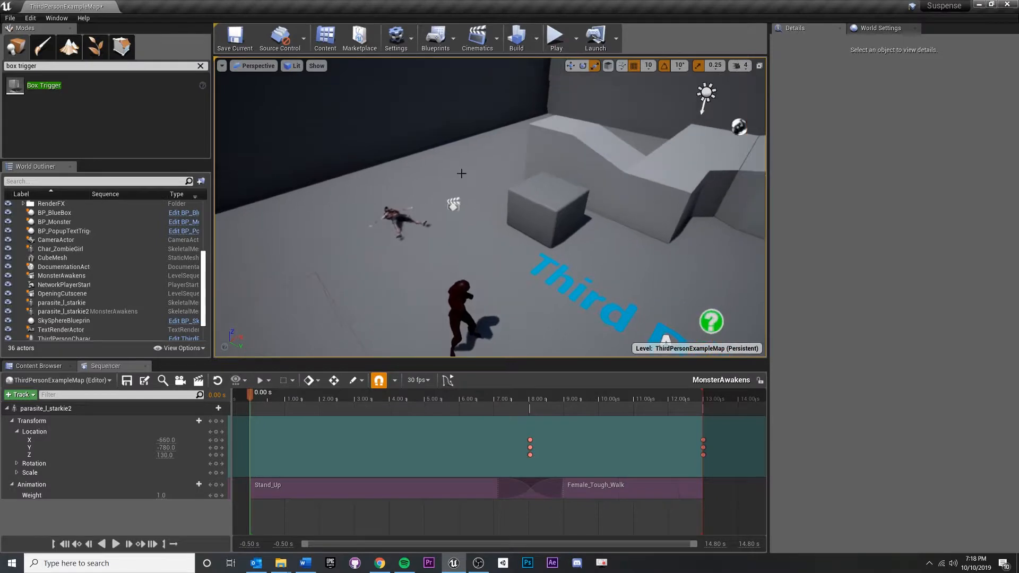
right_drag(524, 264, 510, 287)
click(533, 162)
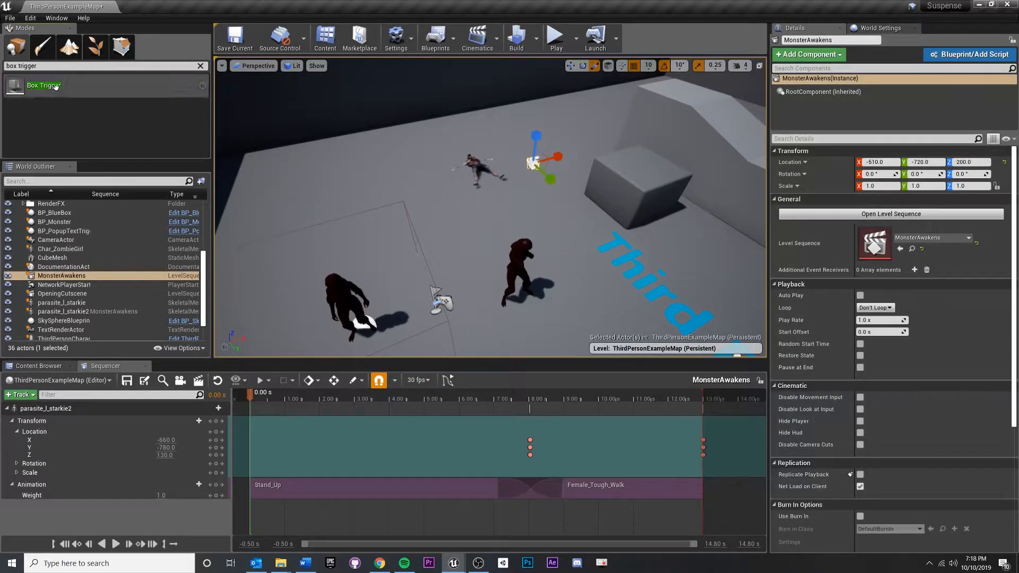
drag(56, 86, 525, 212)
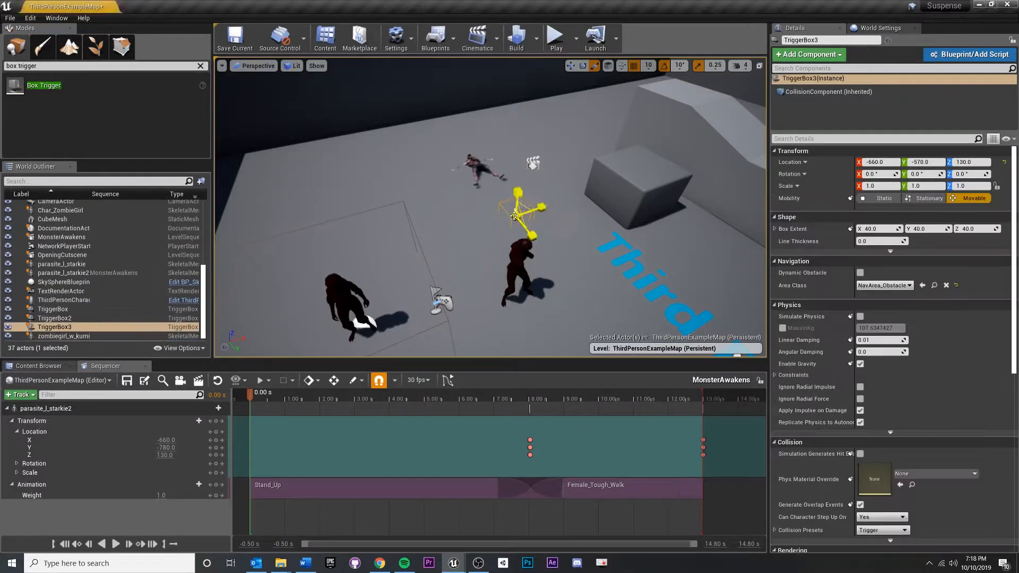
Enlarge the new box trigger to an extent of about 115 by 98.75 and raise it to Z 170.
key(f)
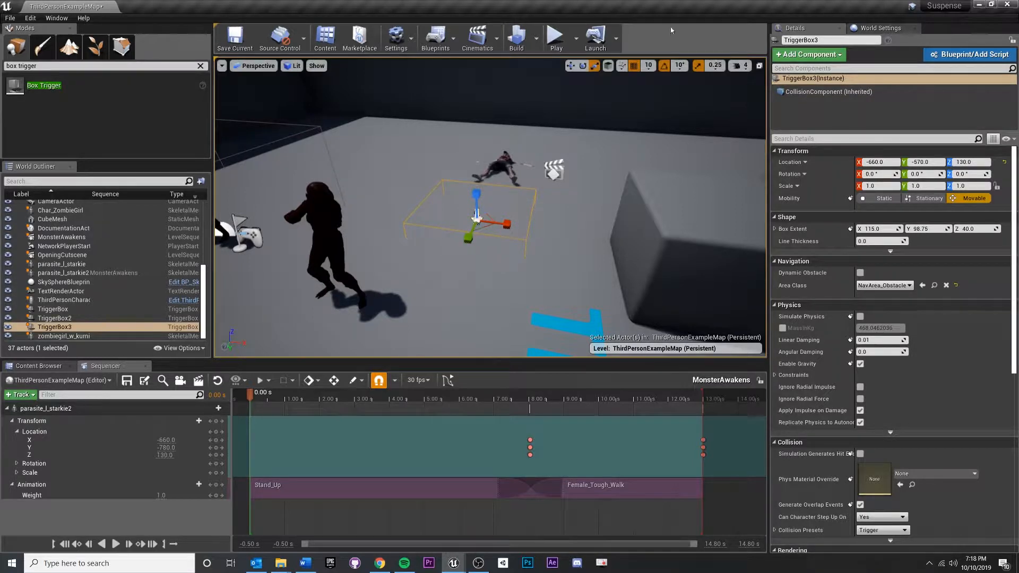
right_drag(468, 238, 372, 239)
right_drag(557, 208, 500, 239)
key(w)
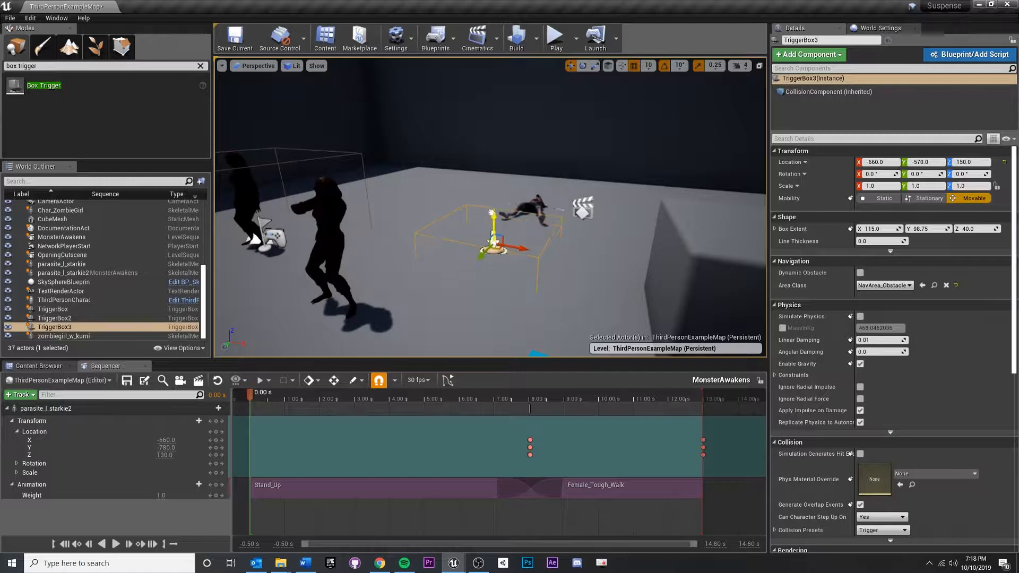
drag(491, 212, 491, 203)
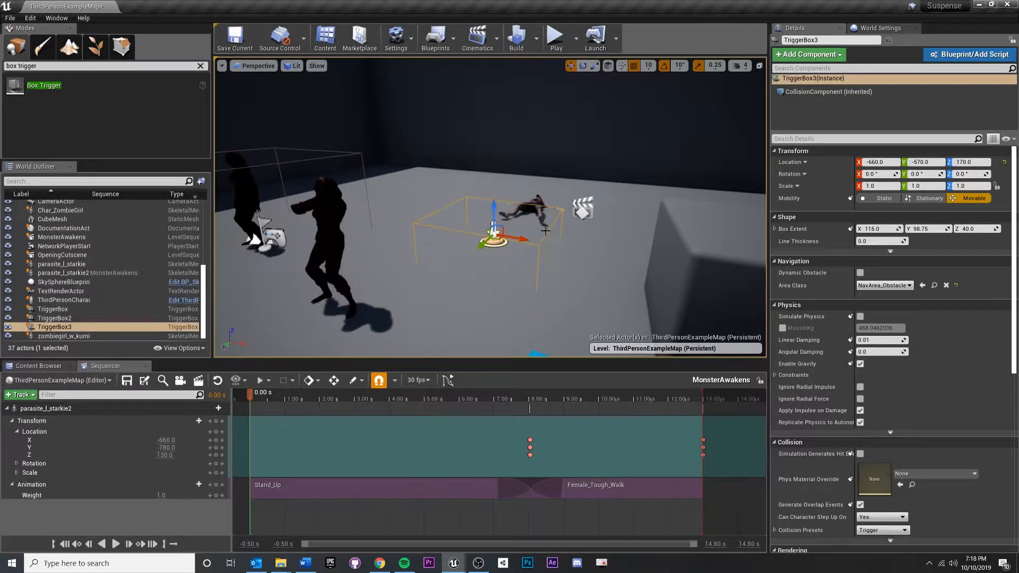
right_drag(545, 231, 571, 234)
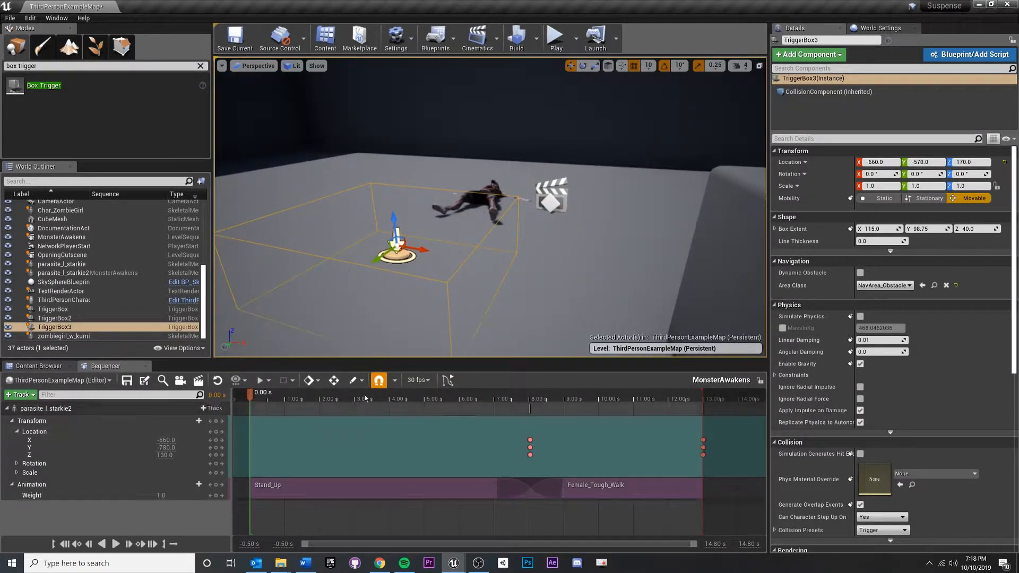
Widen the box trigger along X to an extent of about 228.75 so it spans the approach to the monster.
right_drag(439, 256, 439, 284)
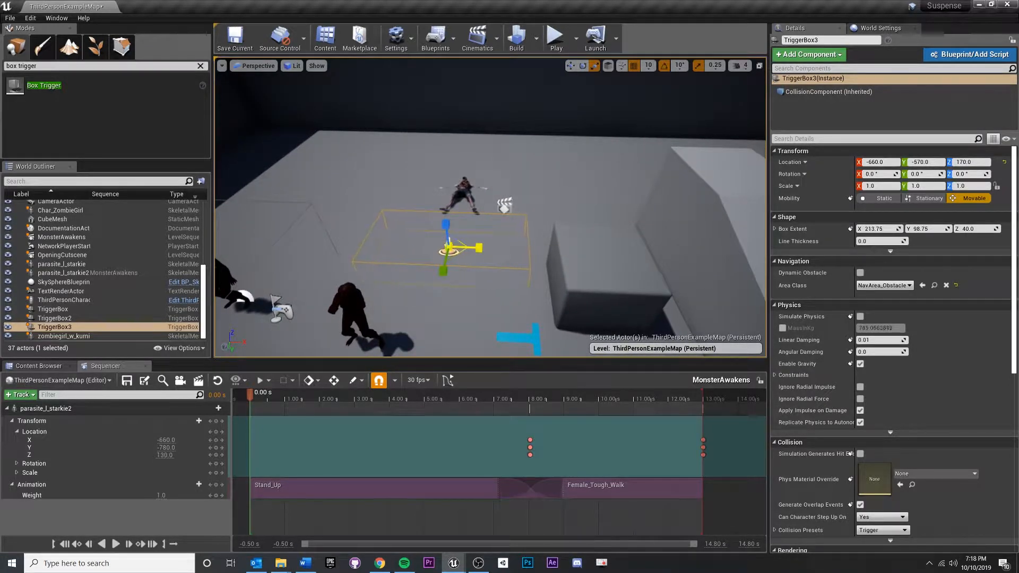
right_drag(448, 246, 437, 297)
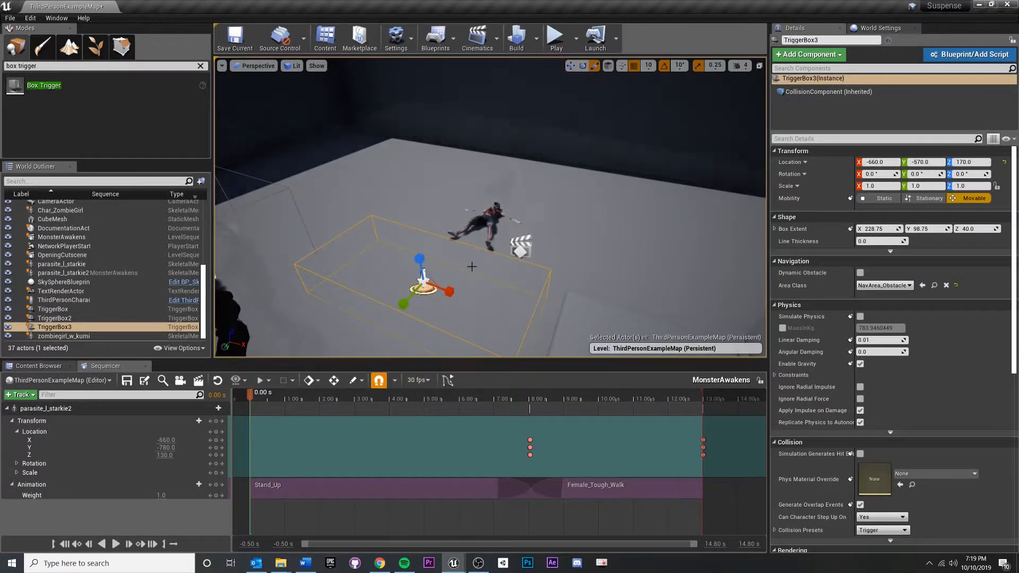
right_drag(472, 266, 447, 253)
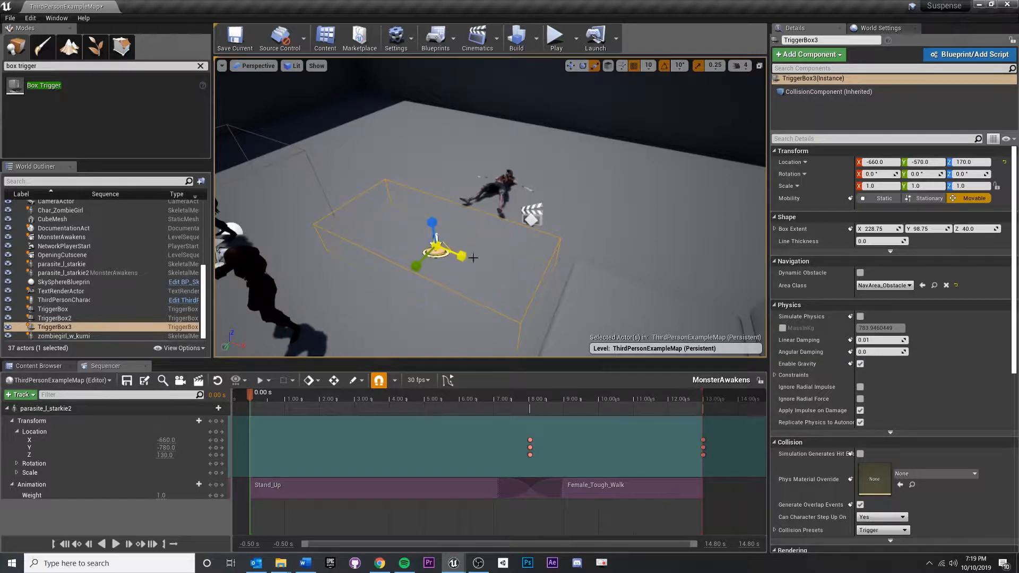
Open the Level Blueprint and add an On Actor Begin Overlap event for TriggerBox3 in an empty graph area.
click(445, 47)
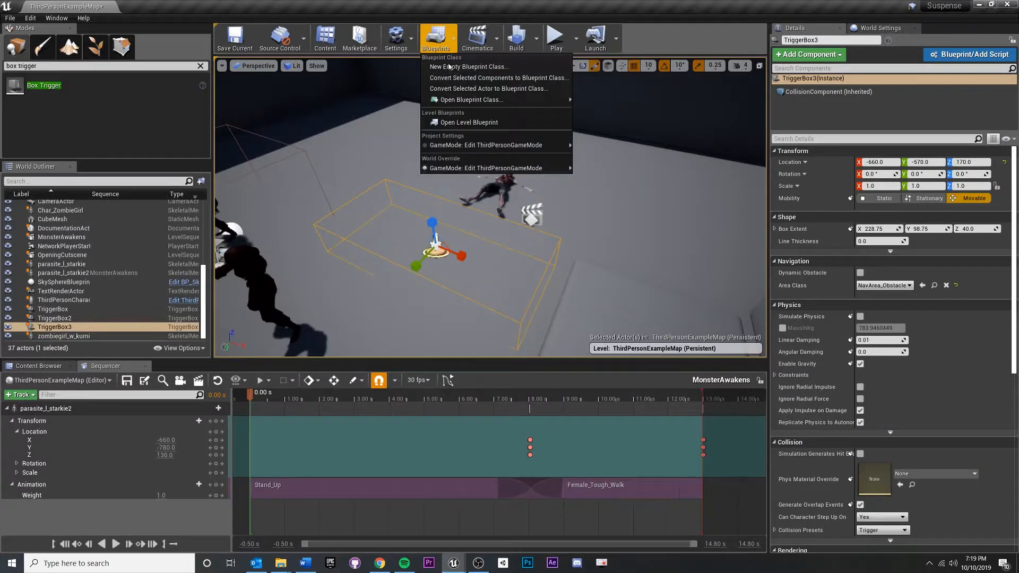
click(464, 123)
scroll(423, 254, up, 3)
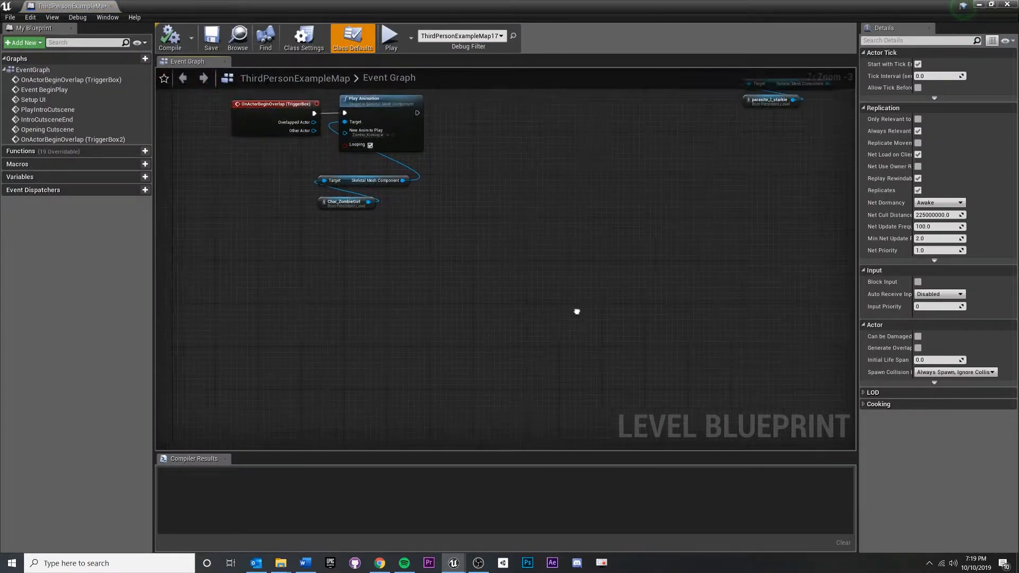
scroll(516, 191, down, 3)
right_drag(545, 248, 526, 221)
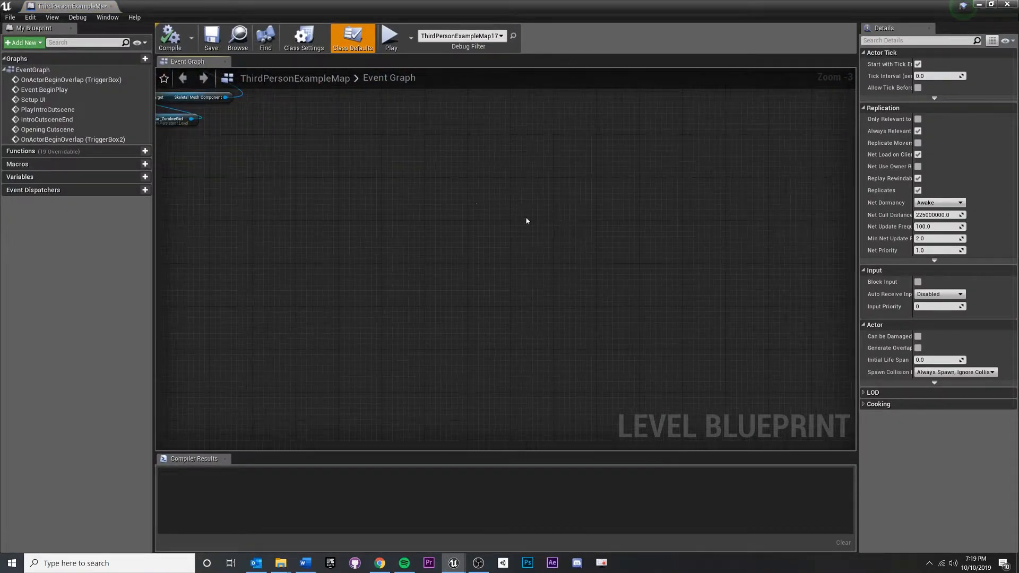
right_click(431, 175)
click(436, 204)
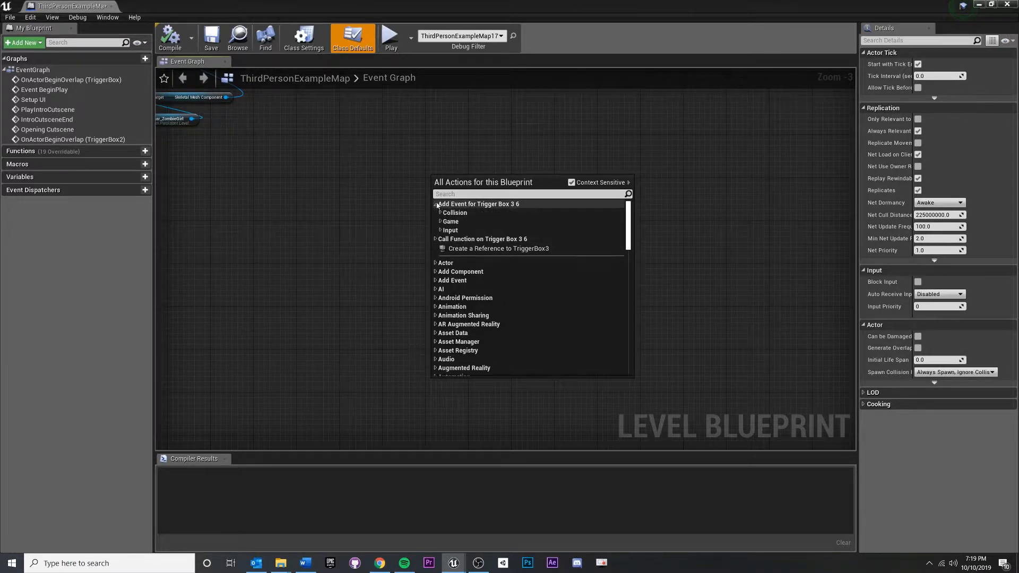
click(441, 213)
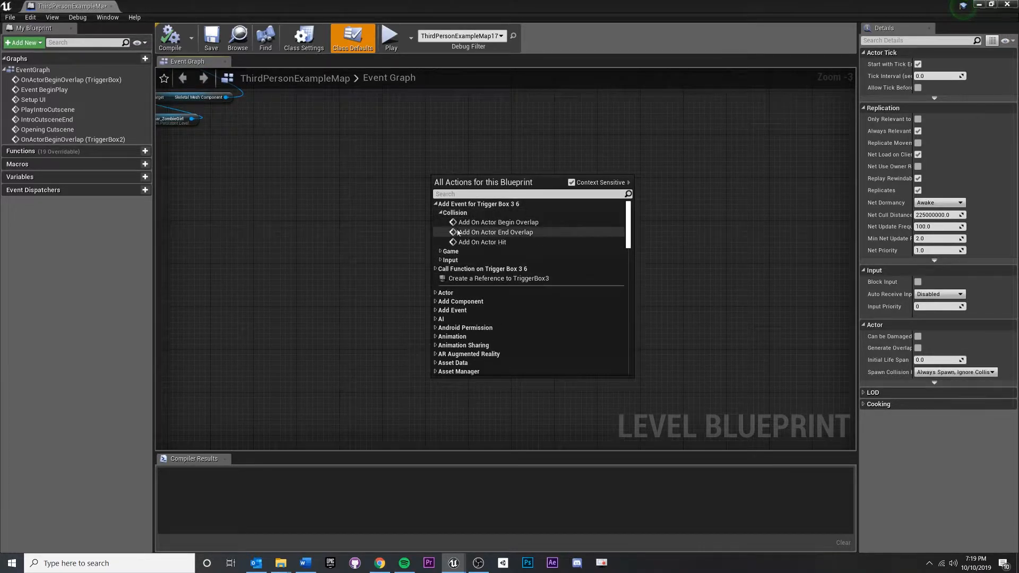
click(483, 223)
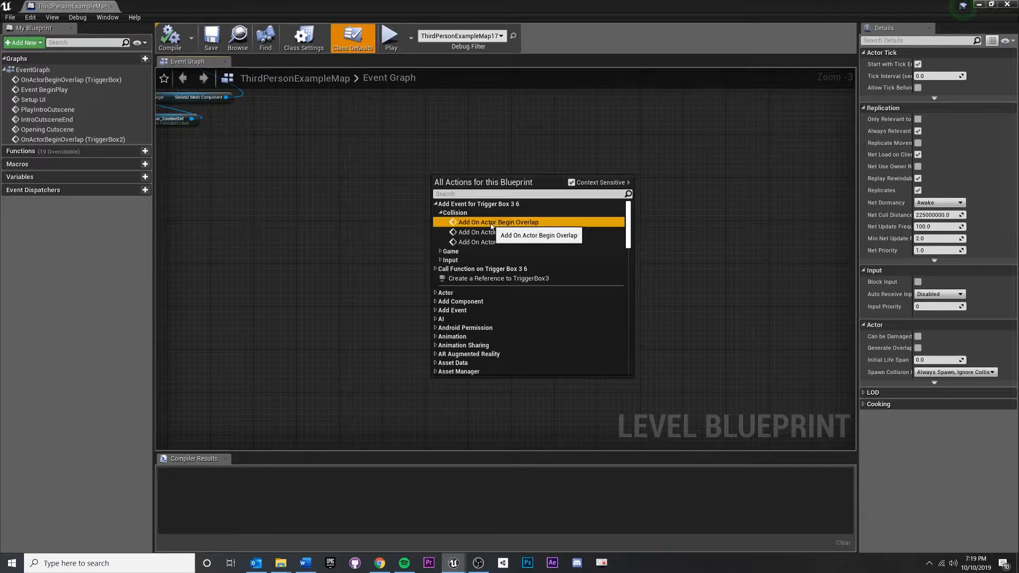
Add a Do Once node wired from the TriggerBox3 overlap event and align it beside the event.
scroll(489, 211, up, 1)
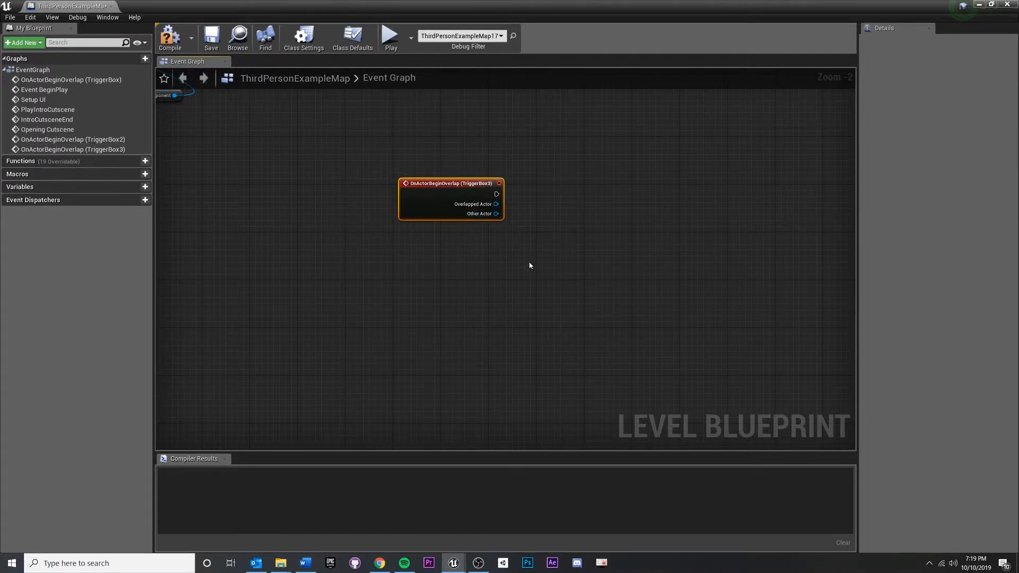
drag(496, 194, 535, 204)
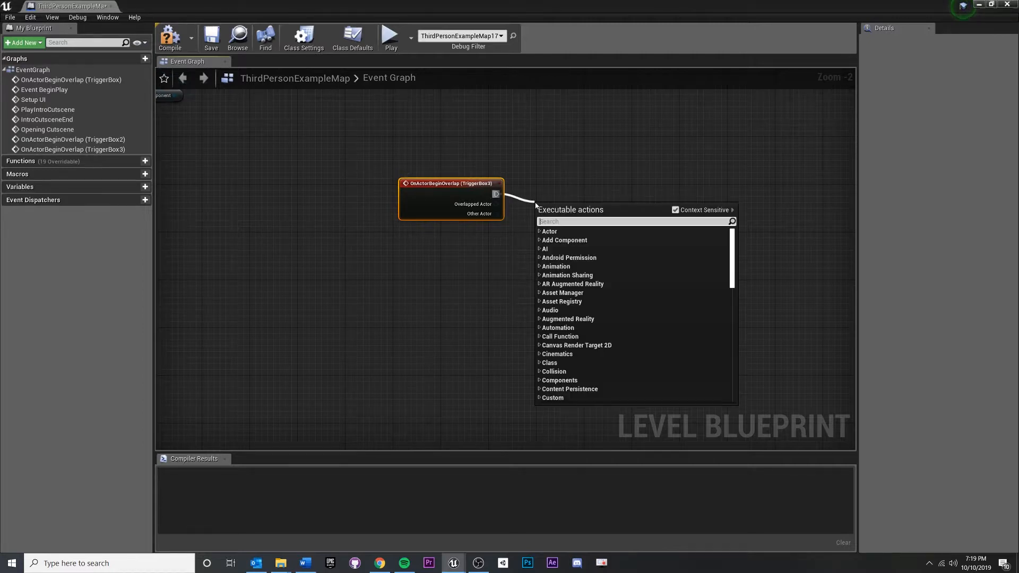
text(Do)
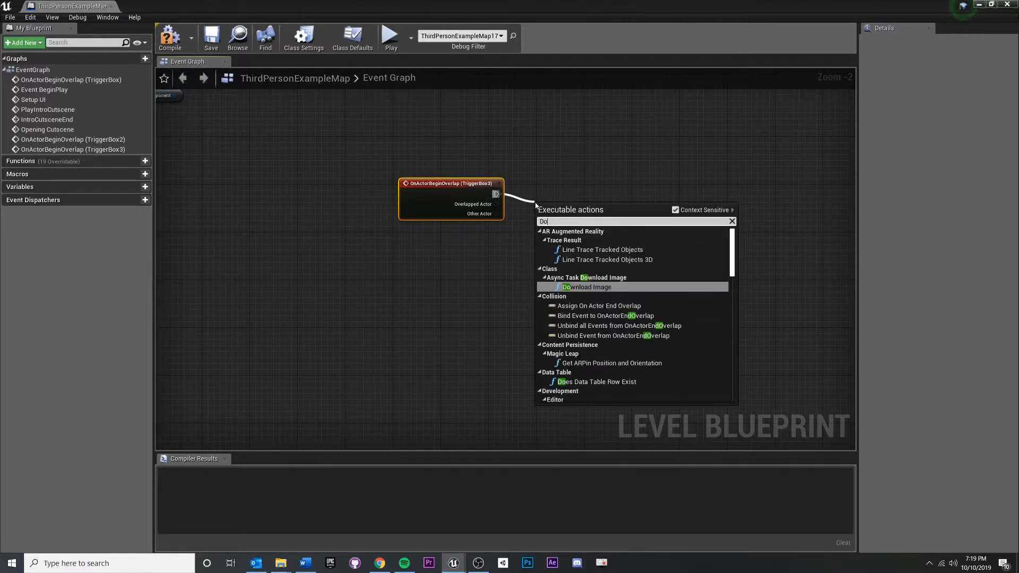
text(Once)
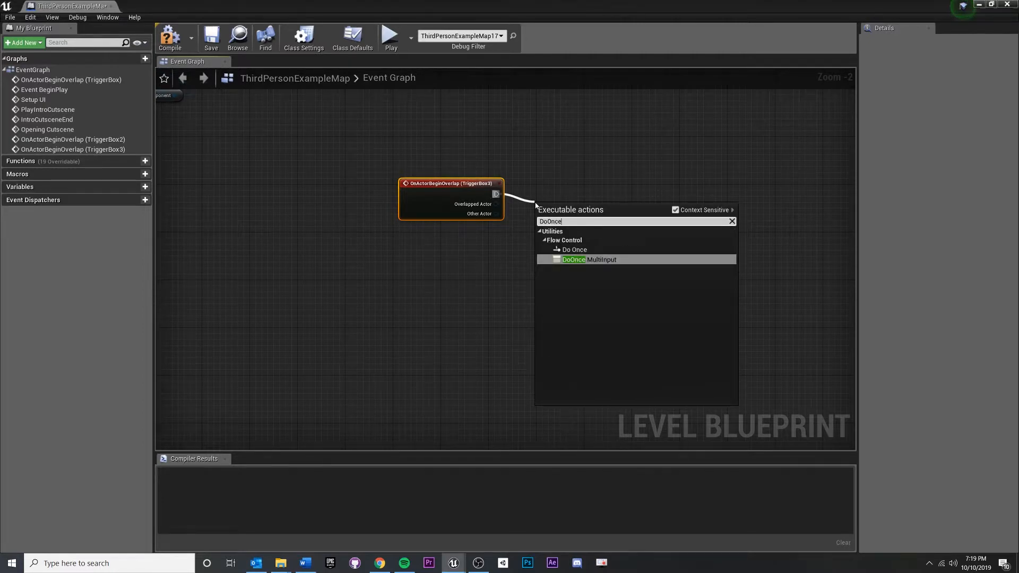
click(574, 249)
drag(573, 205, 557, 190)
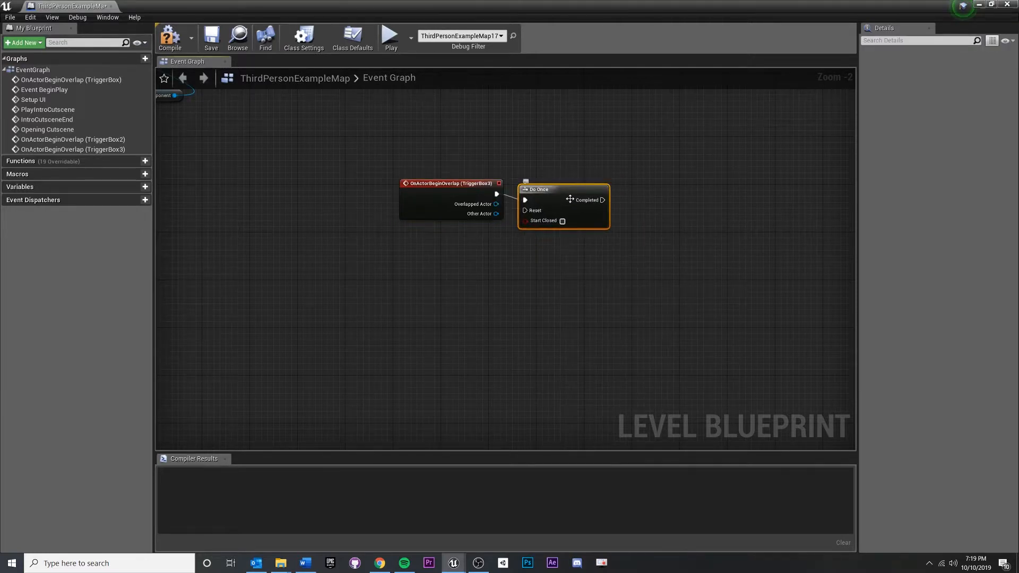
drag(571, 189, 577, 183)
right_drag(645, 250, 558, 243)
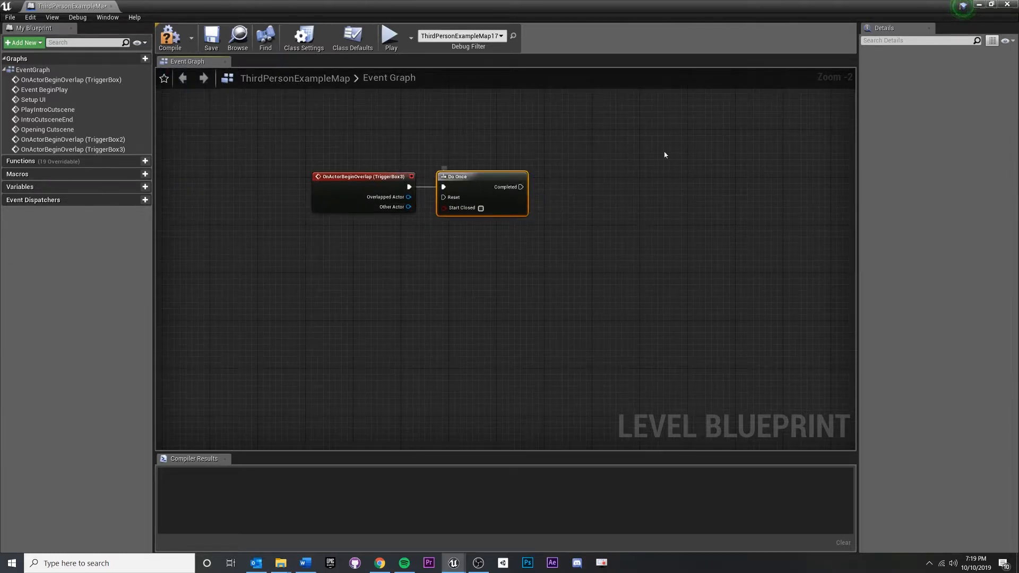
Select the MonsterAwakens sequence actor in the level and create a reference to it in the Level Blueprint graph.
double_click(685, 3)
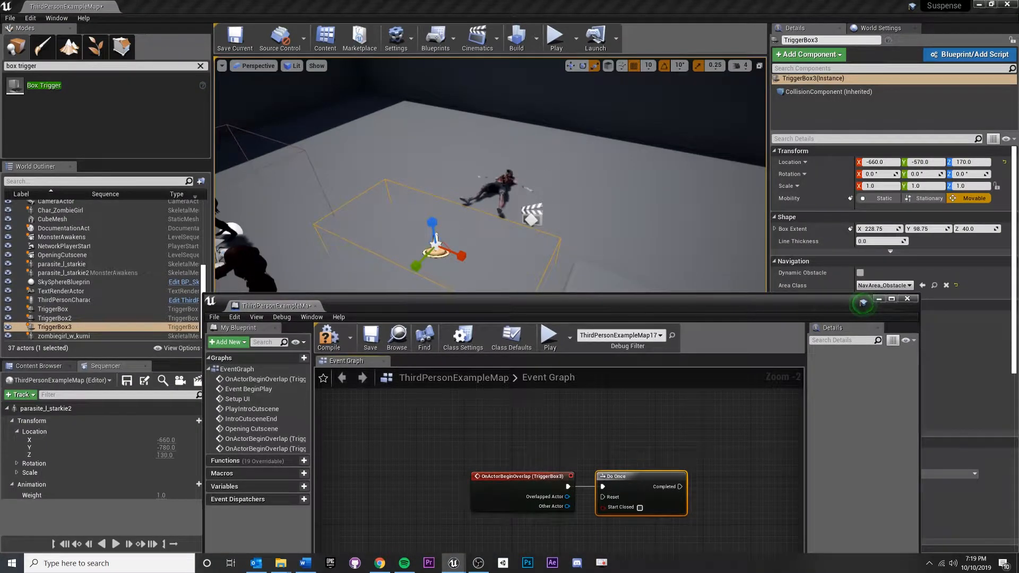
click(501, 183)
click(533, 220)
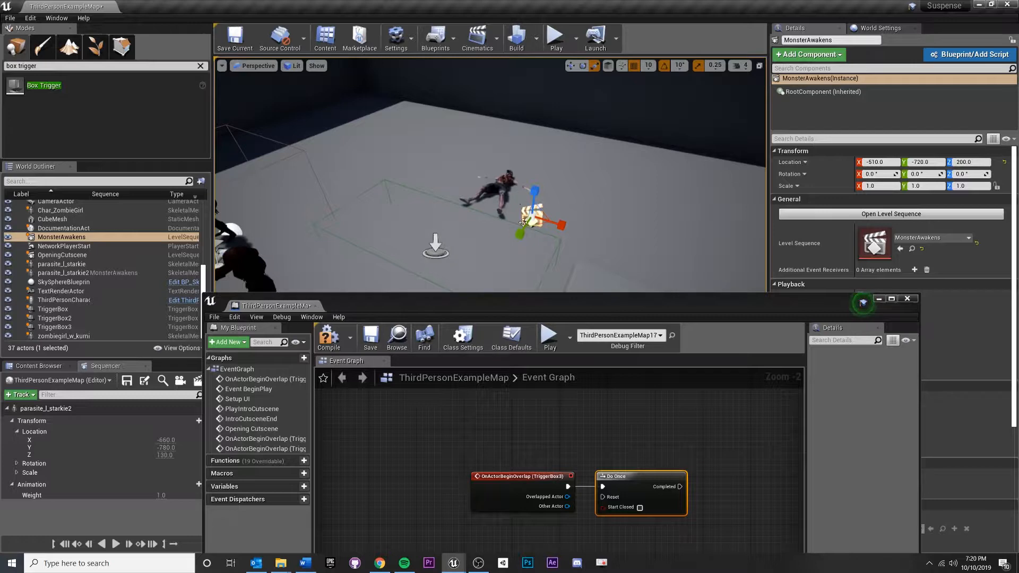
double_click(649, 306)
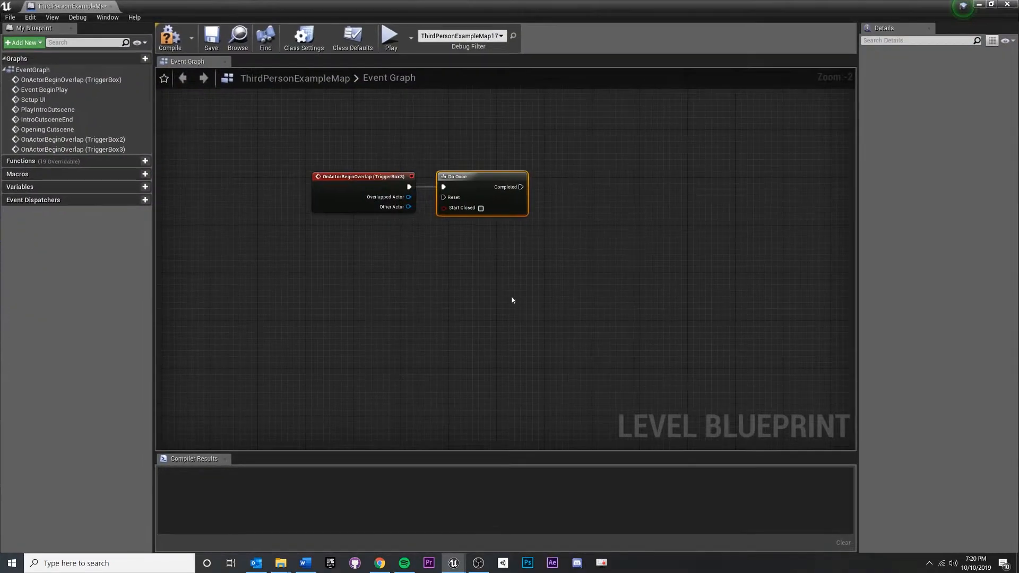
right_click(514, 291)
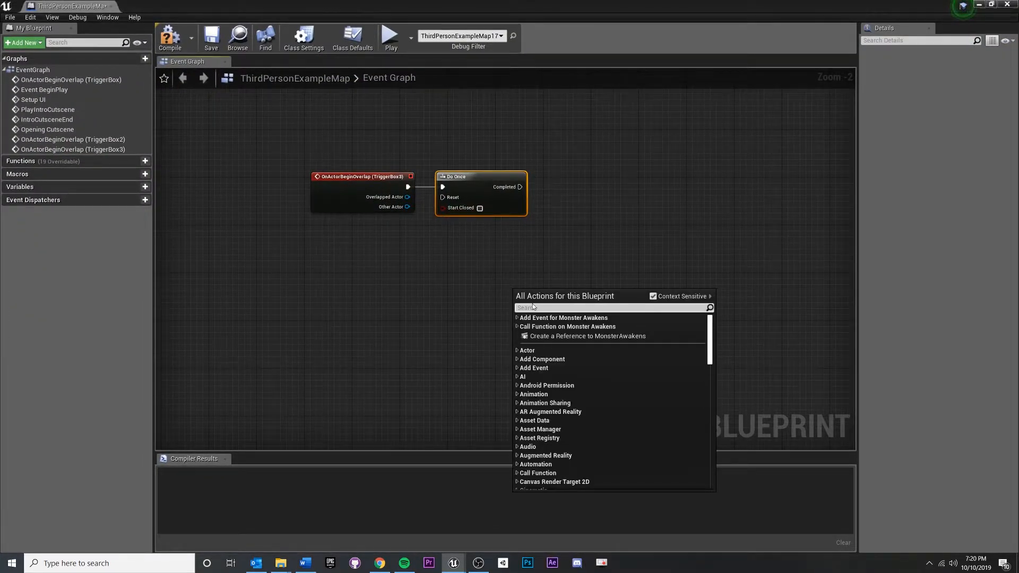
click(549, 337)
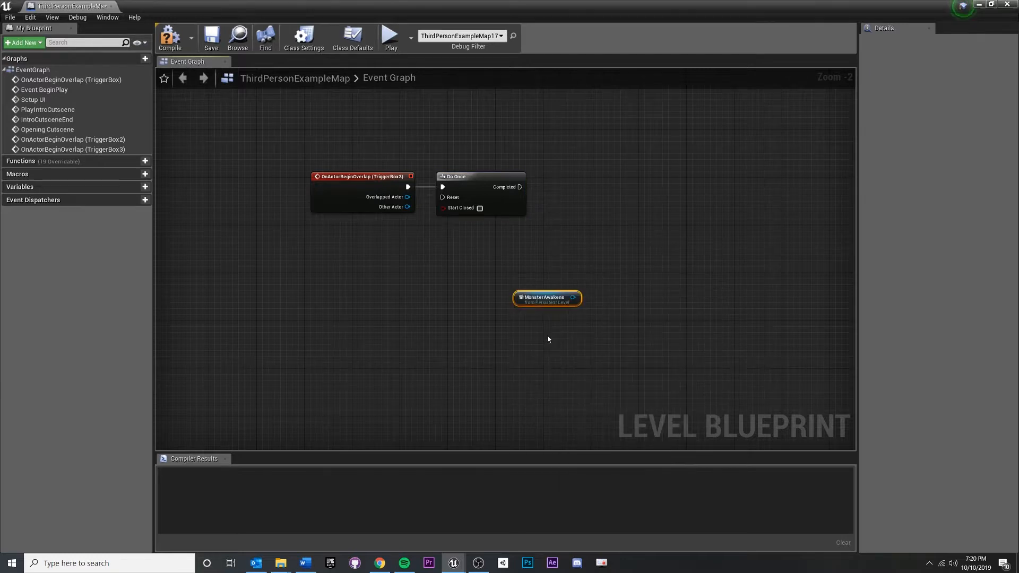
Add a Play (SequencePlayer) node from the MonsterAwakens reference in the Level Blueprint graph.
drag(513, 299, 566, 243)
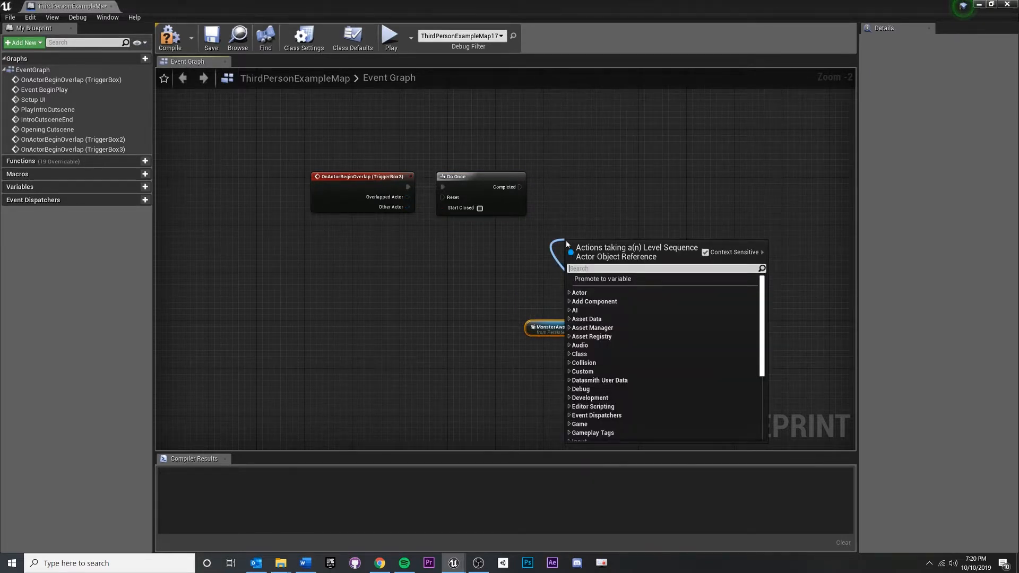
text(Play)
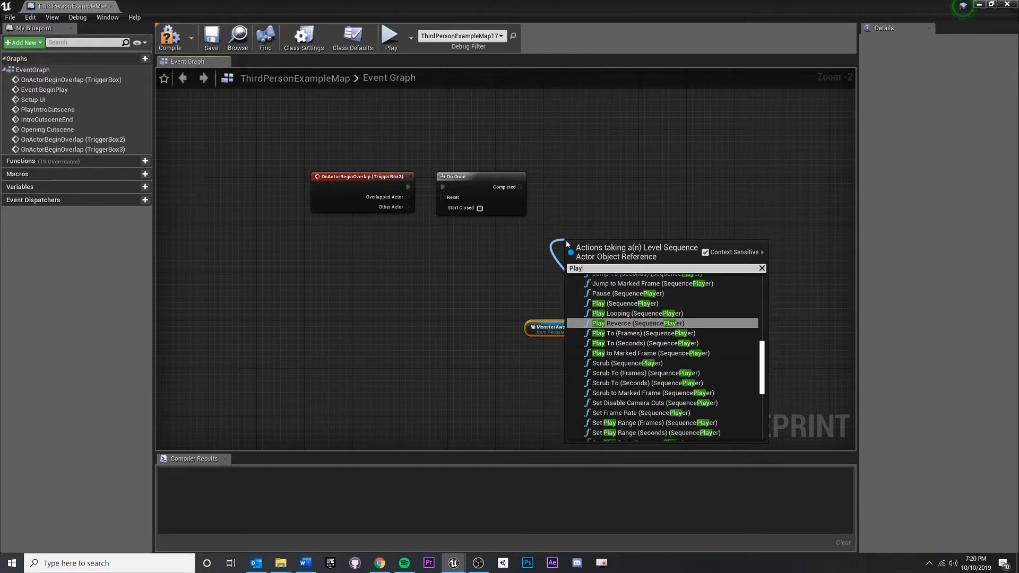
key(Up)
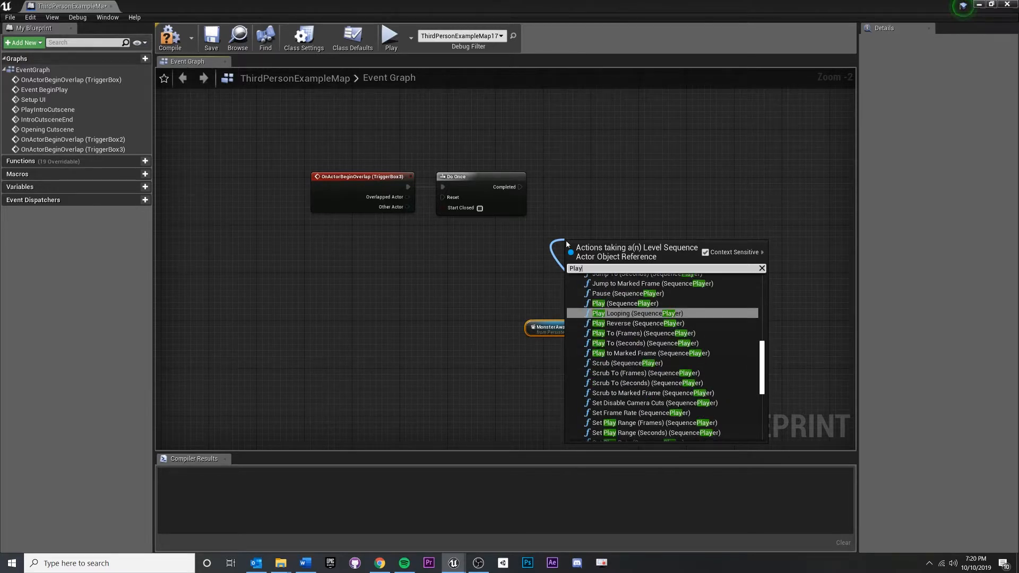
key(Up)
key(Return)
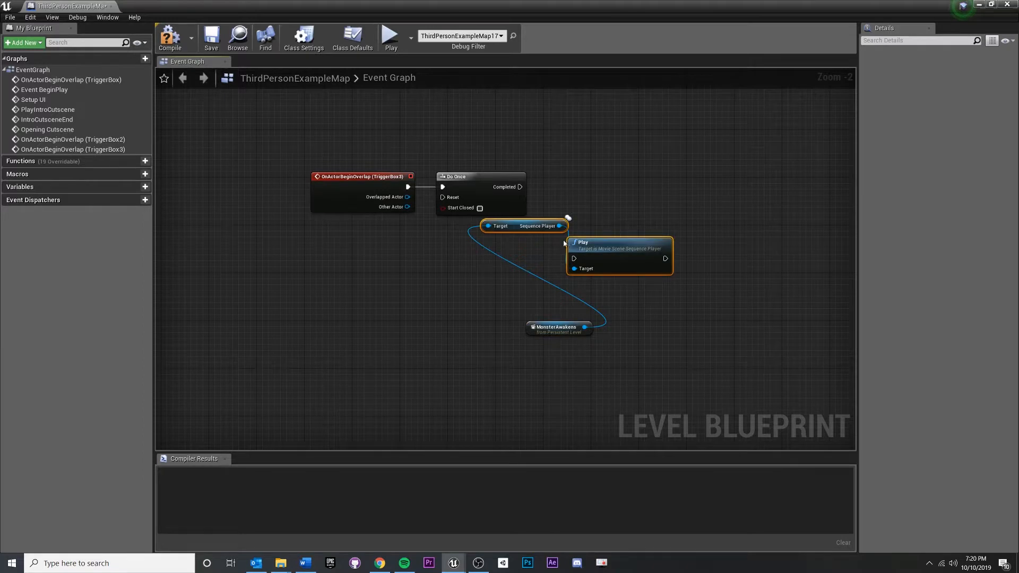
Arrange the Play, Sequence Player and MonsterAwakens nodes beside Do Once and wire Do Once's Completed output to Play.
click(564, 243)
drag(511, 225, 550, 303)
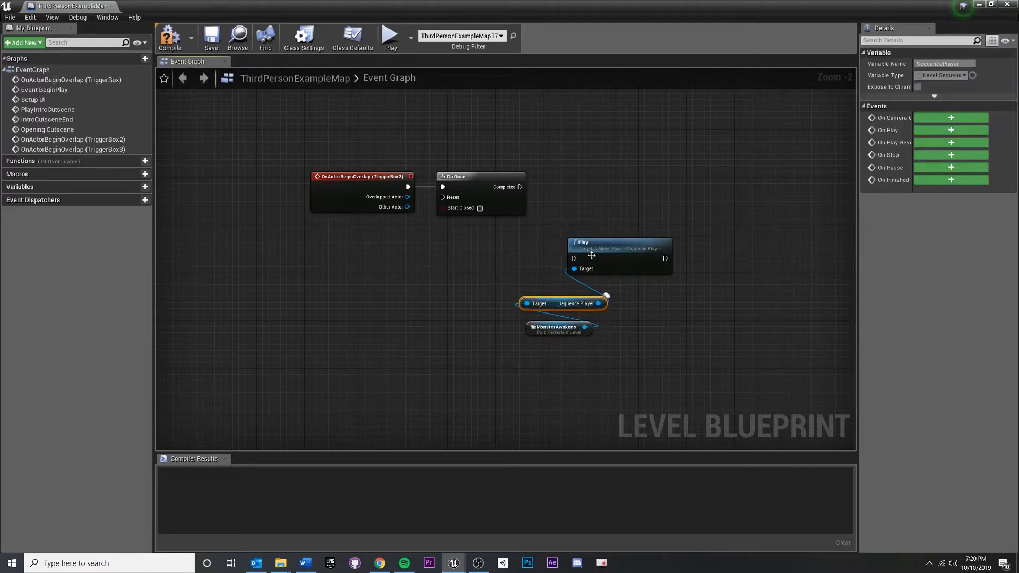
drag(592, 256, 543, 262)
drag(540, 412, 636, 187)
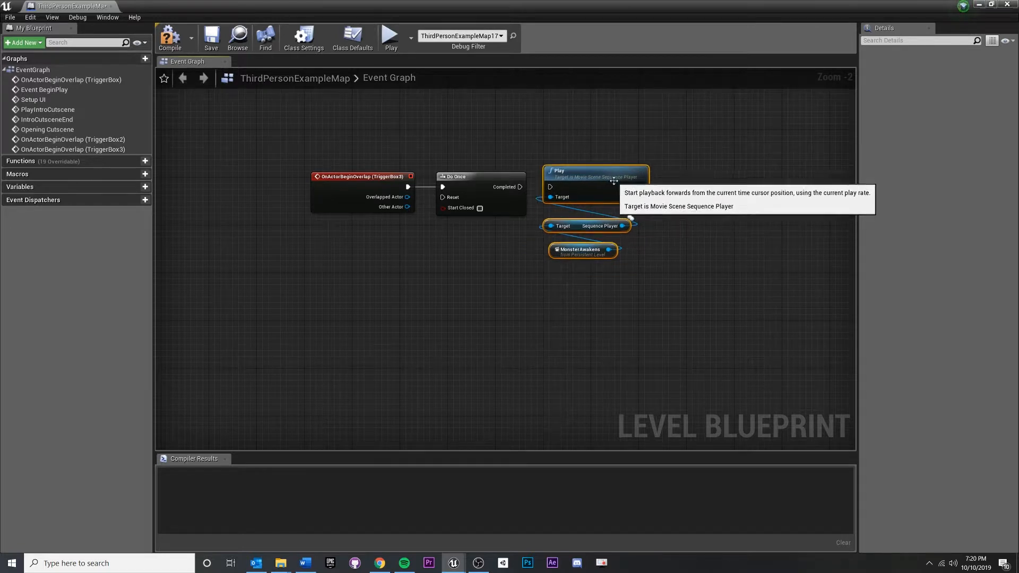
click(629, 349)
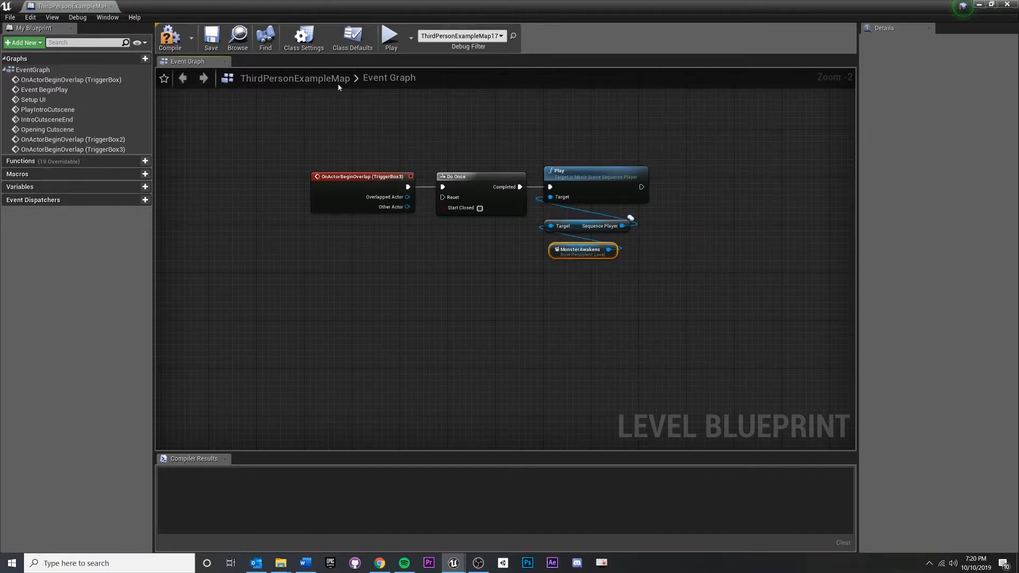
Compile and save the Level Blueprint, and return to the level editor.
click(172, 48)
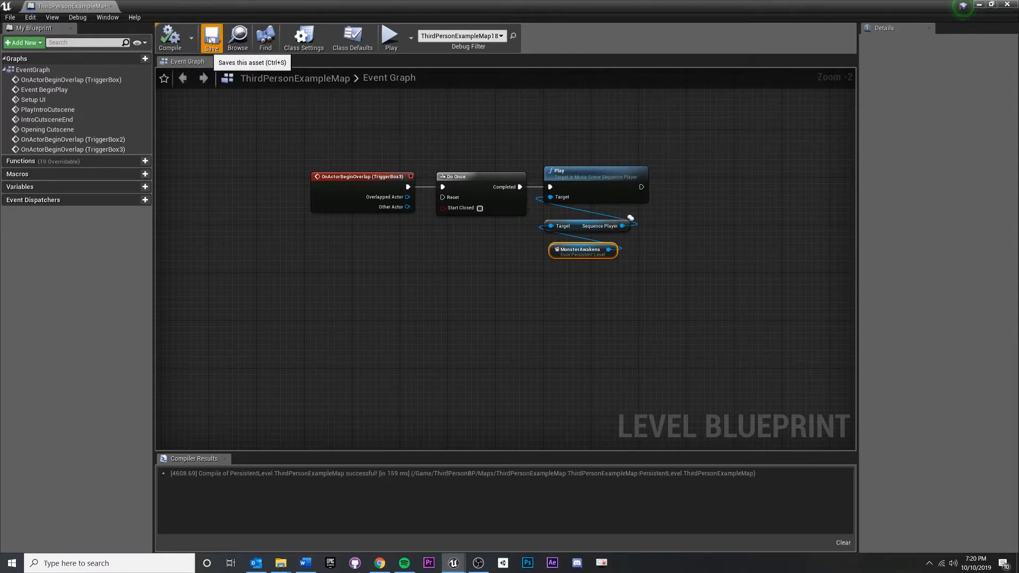
click(211, 40)
click(979, 5)
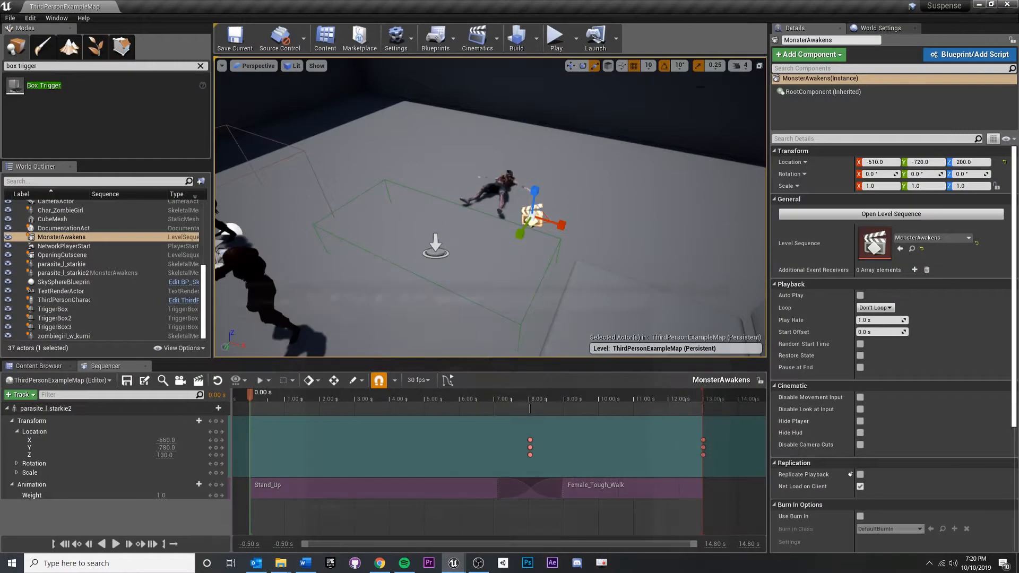
Play-test the level by walking into the box trigger to check the monster sequence, and end the test.
click(556, 37)
click(576, 202)
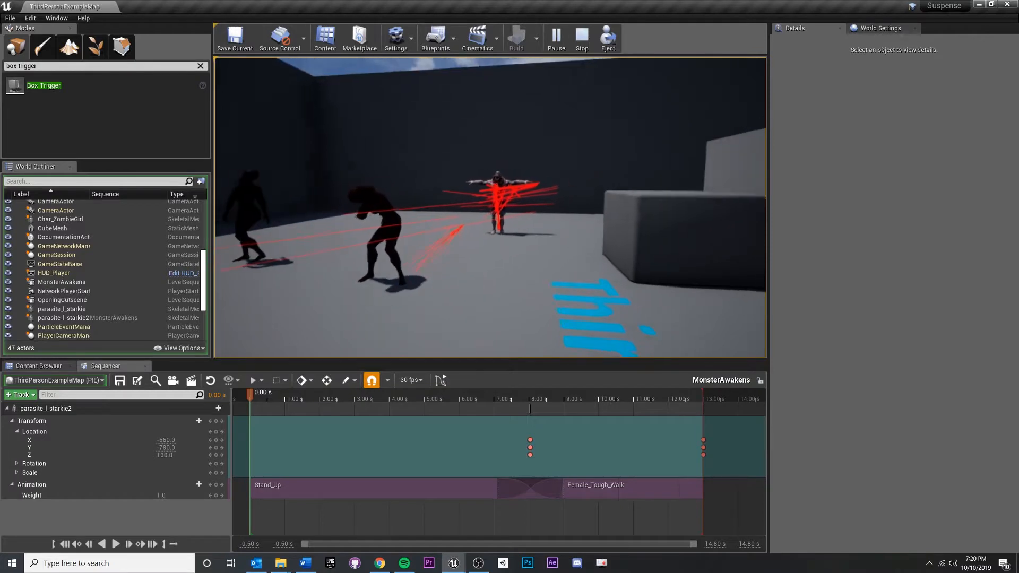
key(Escape)
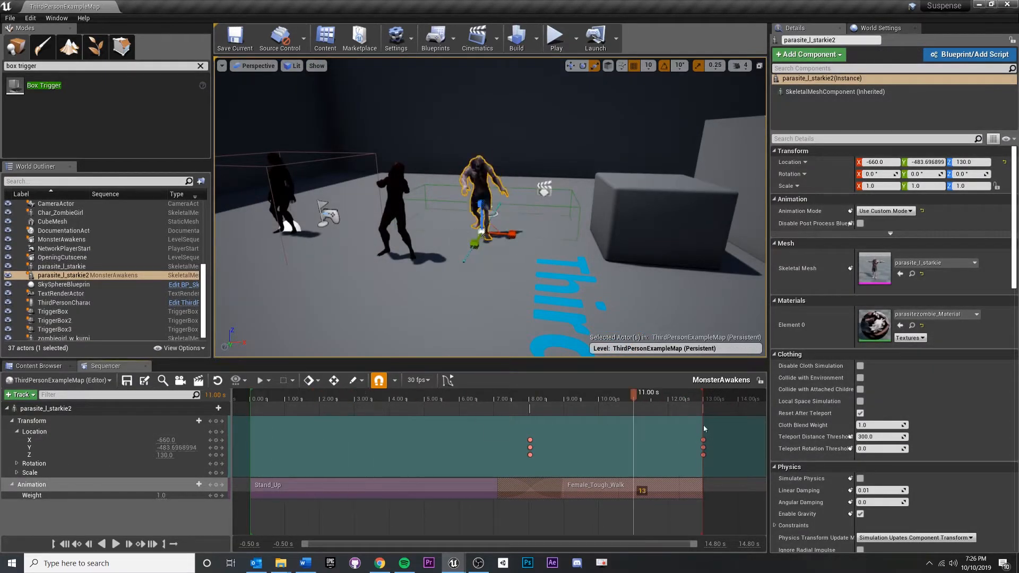
Scrub the MonsterAwakens timeline around its 13-second end to examine the monster's pose and position.
drag(705, 403, 506, 403)
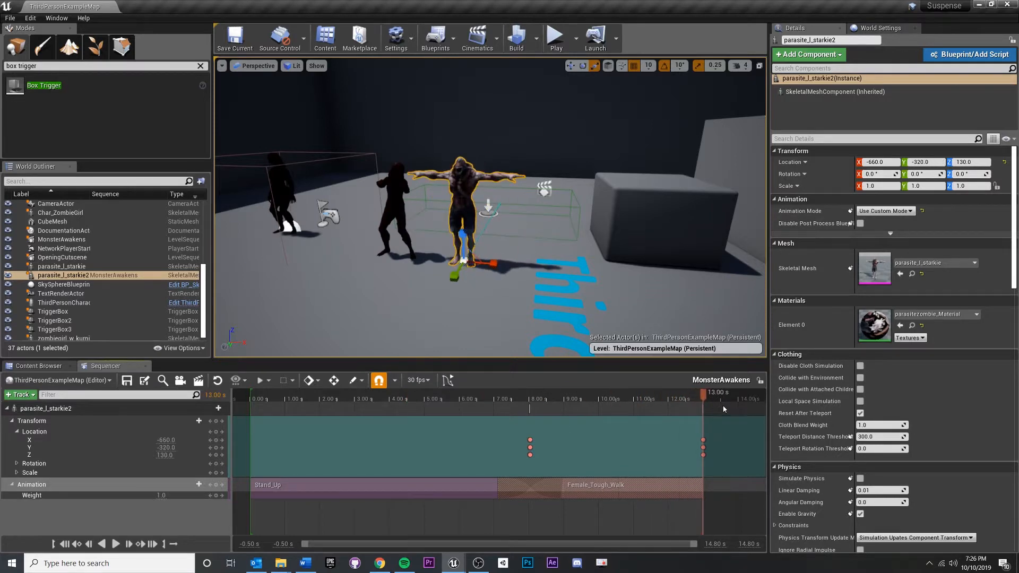
drag(724, 409, 698, 412)
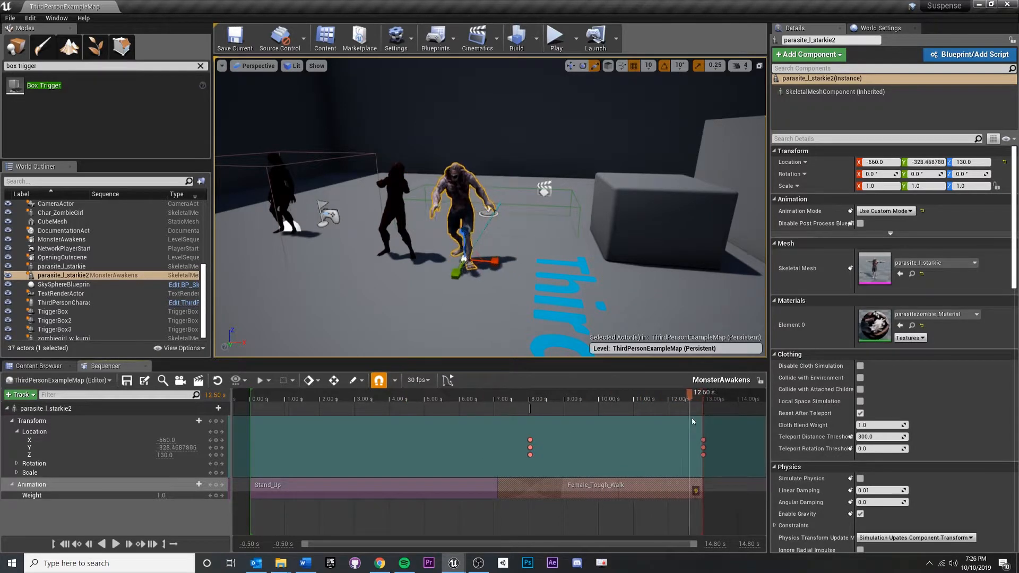
click(699, 402)
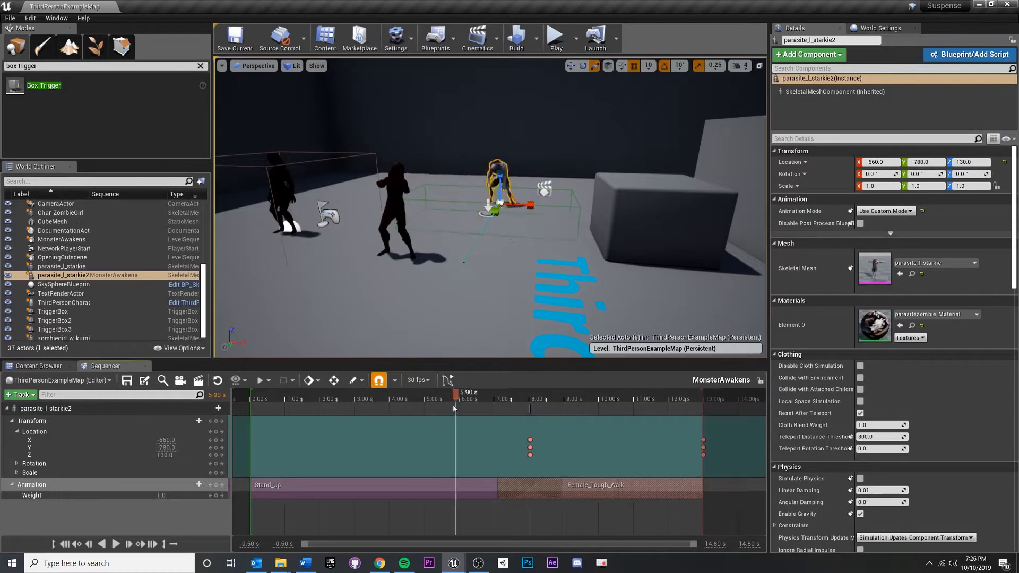
drag(453, 404, 431, 405)
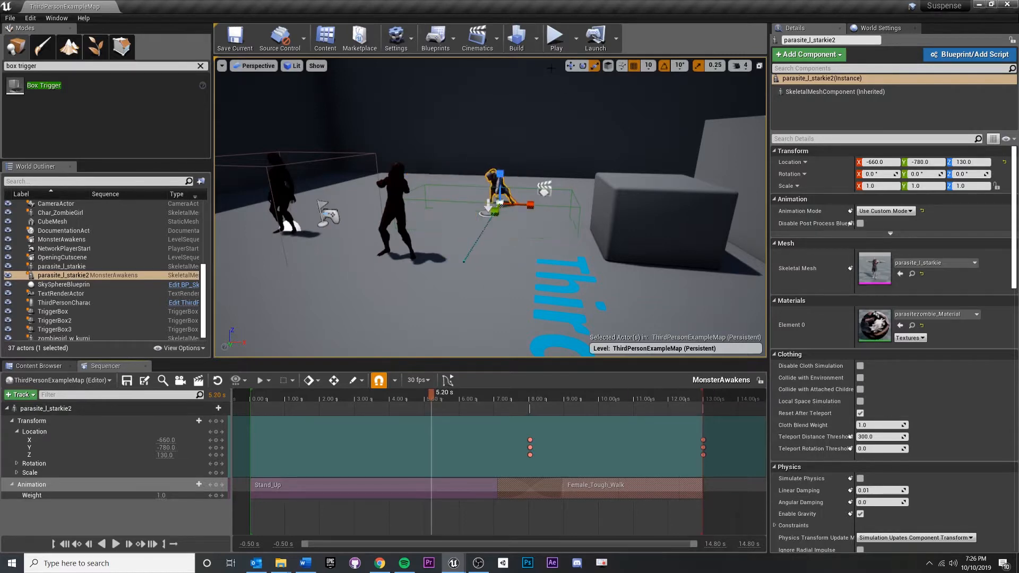
Play-test the level again and examine what the monster does when its sequence finishes.
click(23, 368)
click(106, 366)
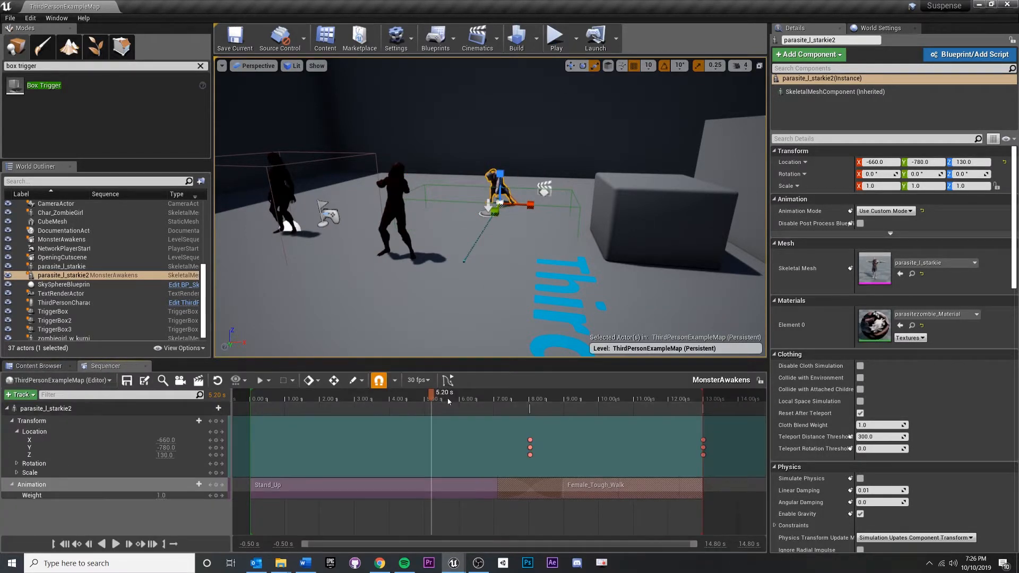
click(32, 367)
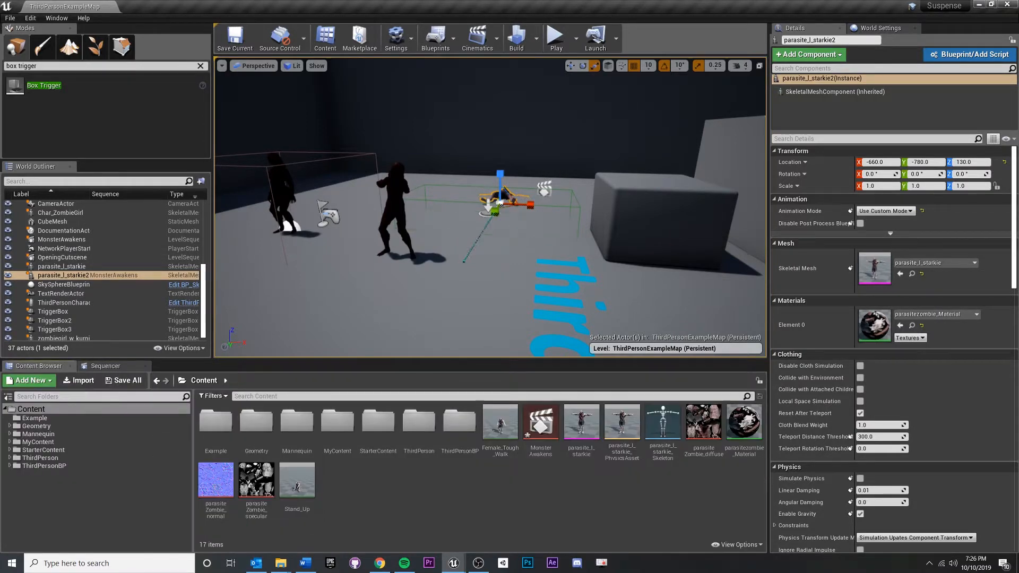
click(555, 37)
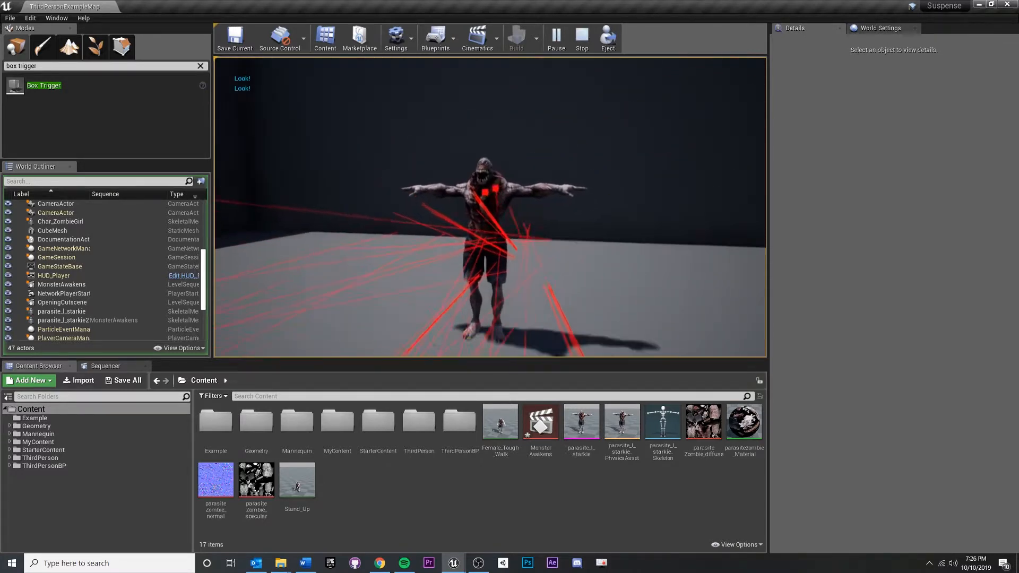
key(Escape)
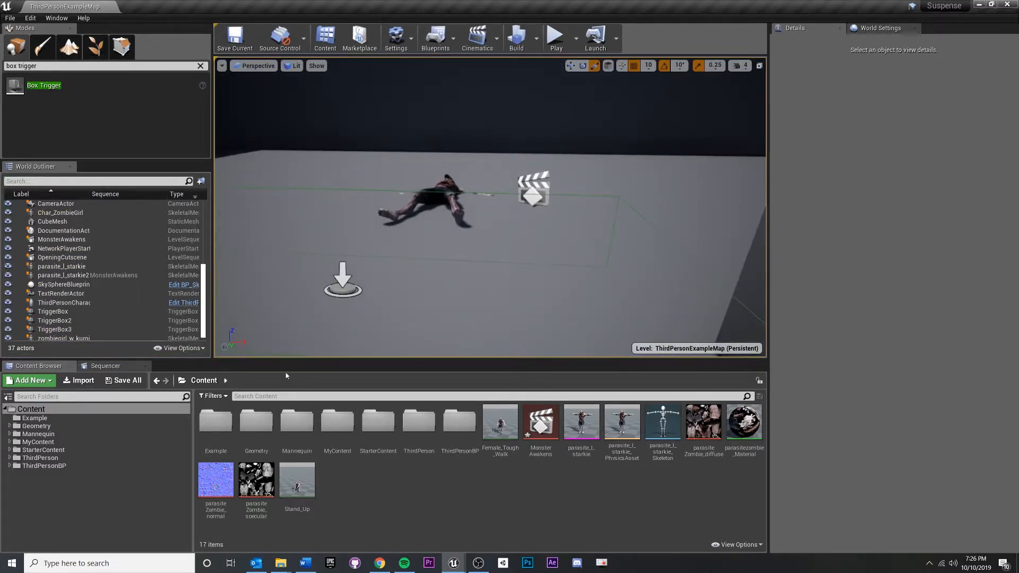
Set When Finished to Keep State for the parasite_l_starkie2 Transform section in the MonsterAwakens sequence.
click(102, 367)
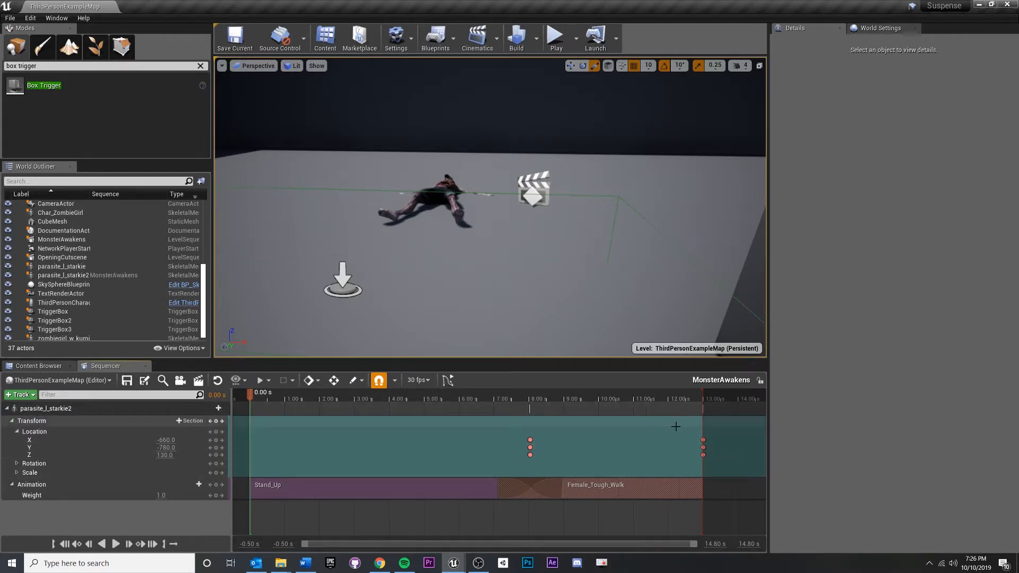
right_drag(480, 214, 480, 233)
key(s)
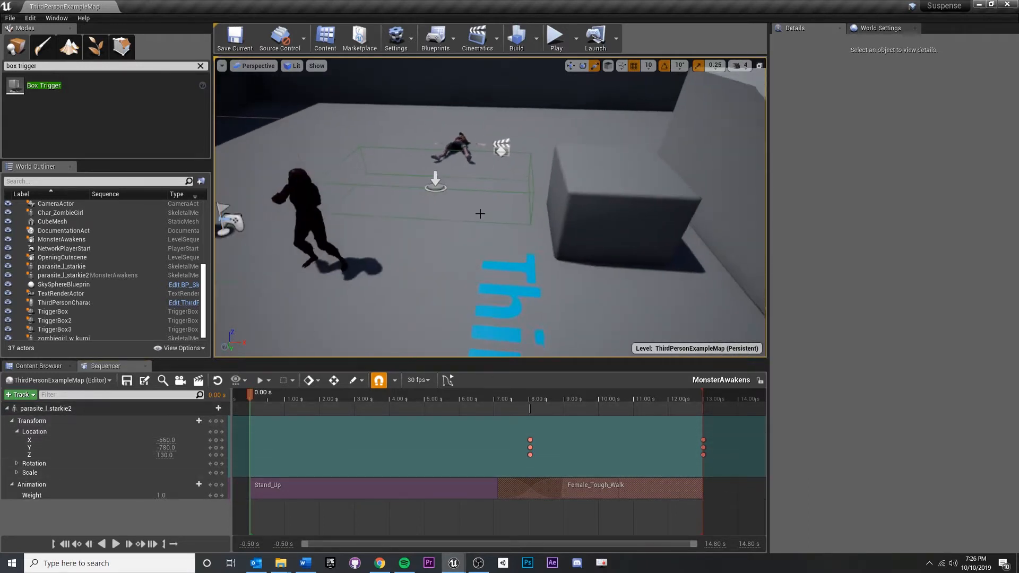
right_click(696, 420)
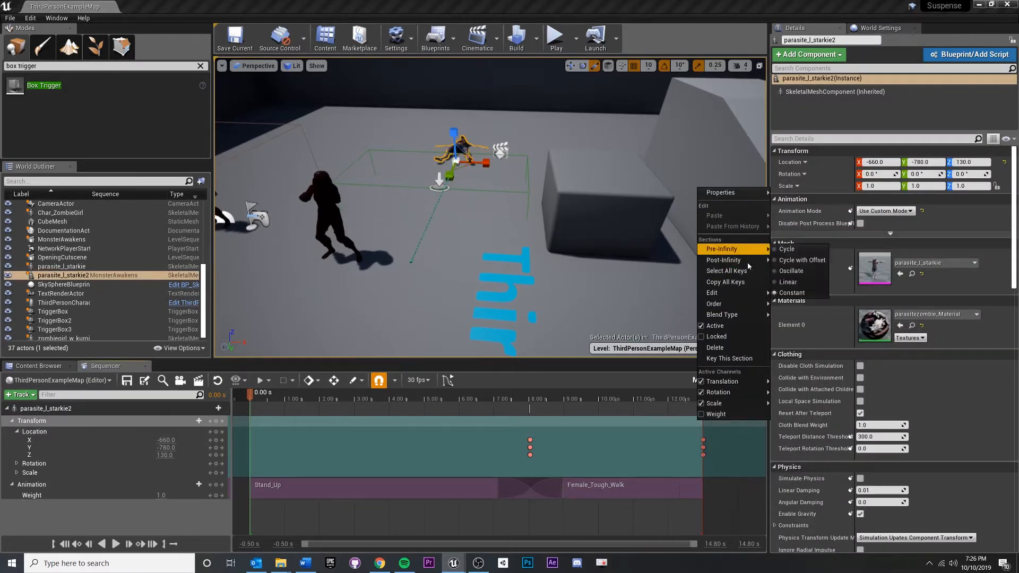
right_click(690, 425)
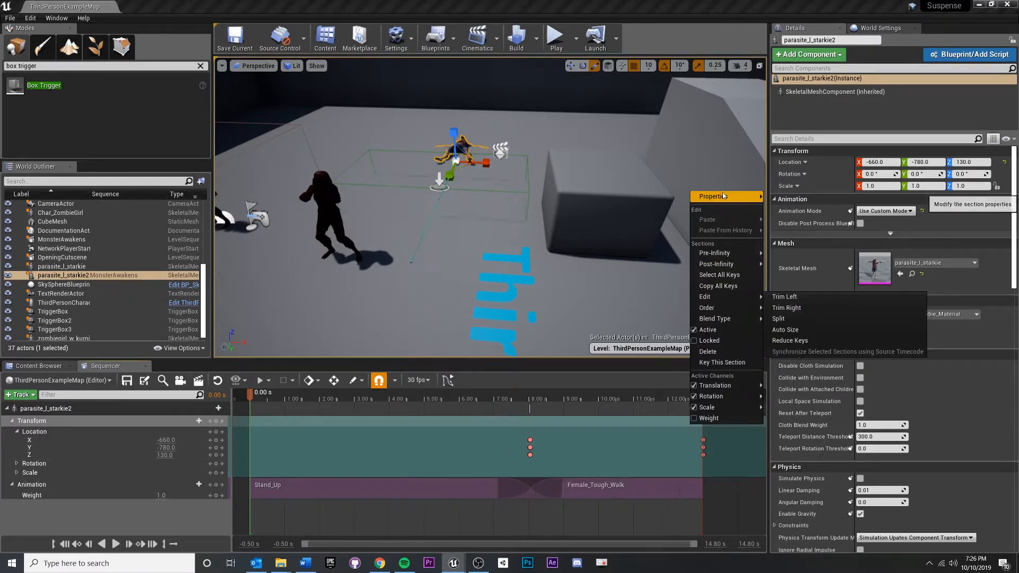
mouse_move(722, 199)
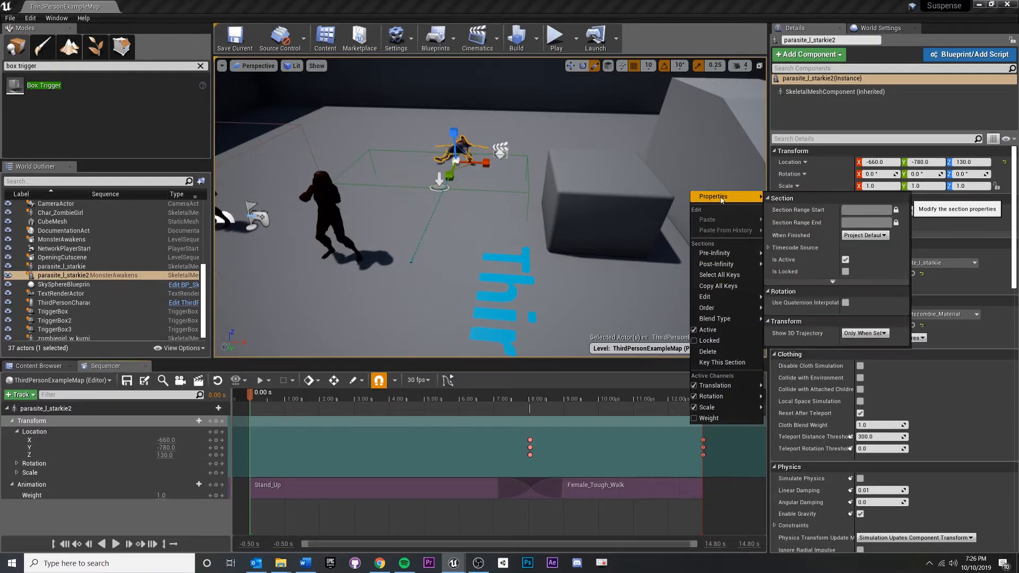
click(879, 235)
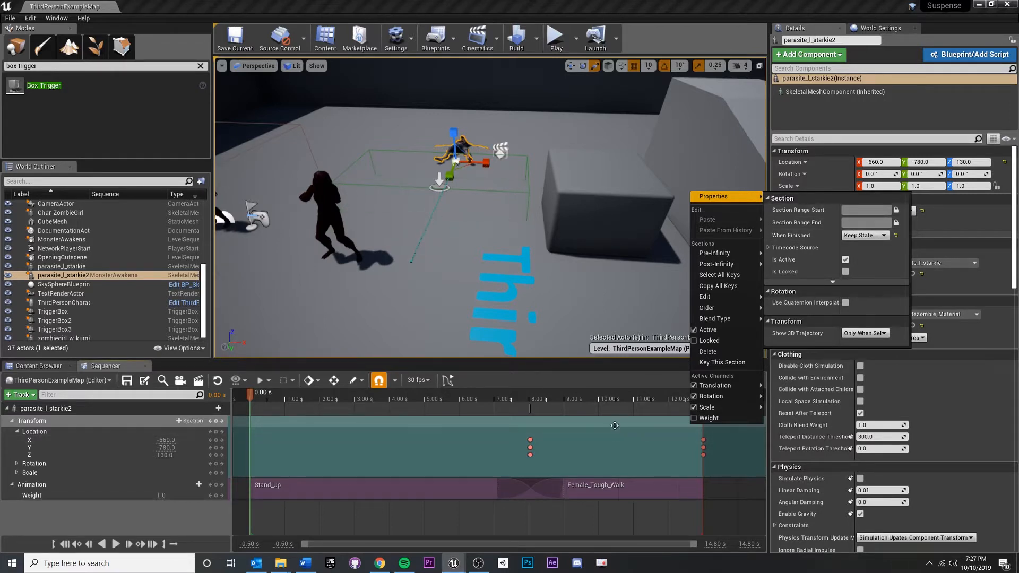
click(565, 423)
Set When Finished to Keep State for the Female_Tough_Walk animation section at the end of the sequence.
click(550, 400)
drag(536, 408, 702, 410)
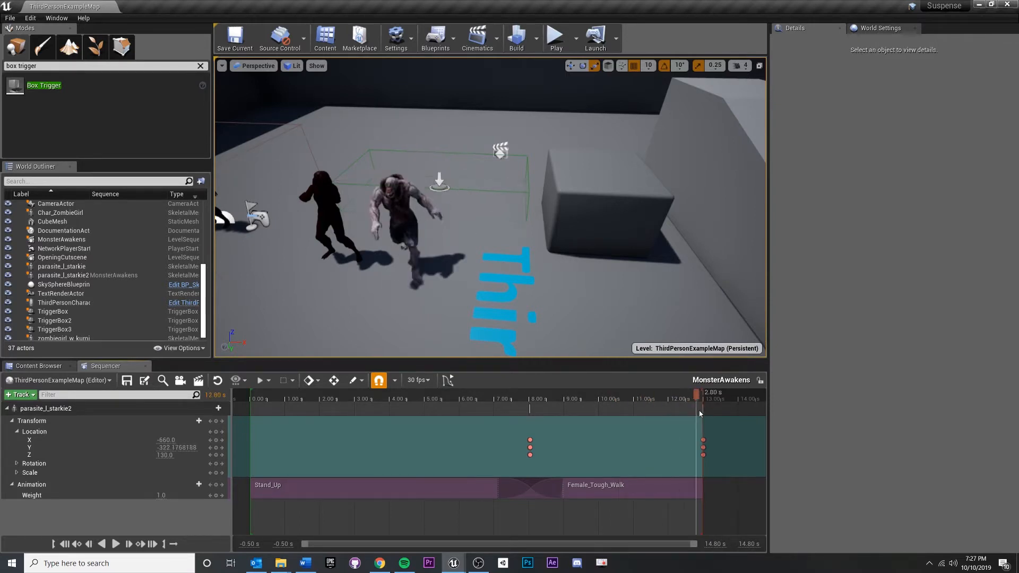
right_click(676, 489)
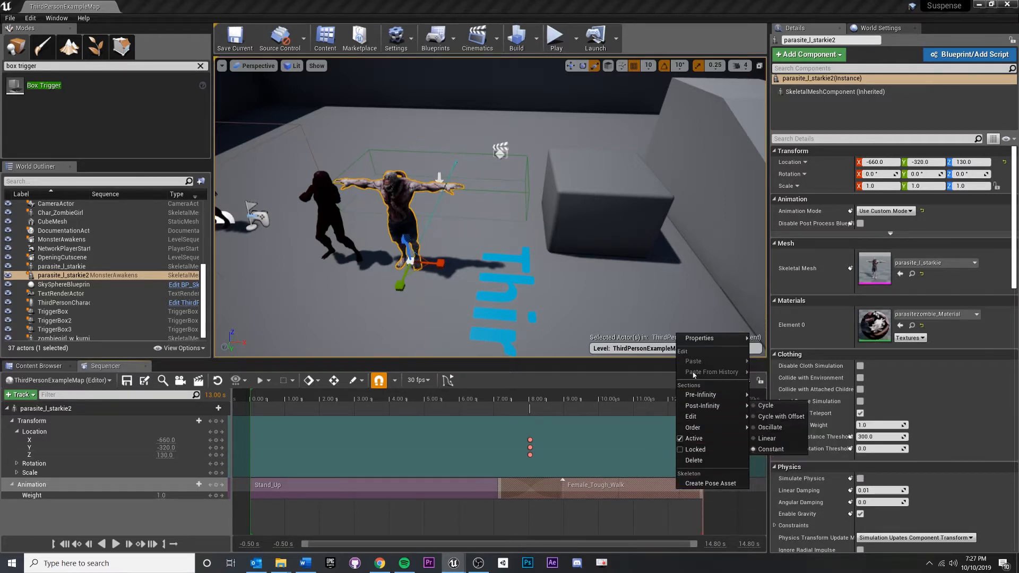
mouse_move(701, 343)
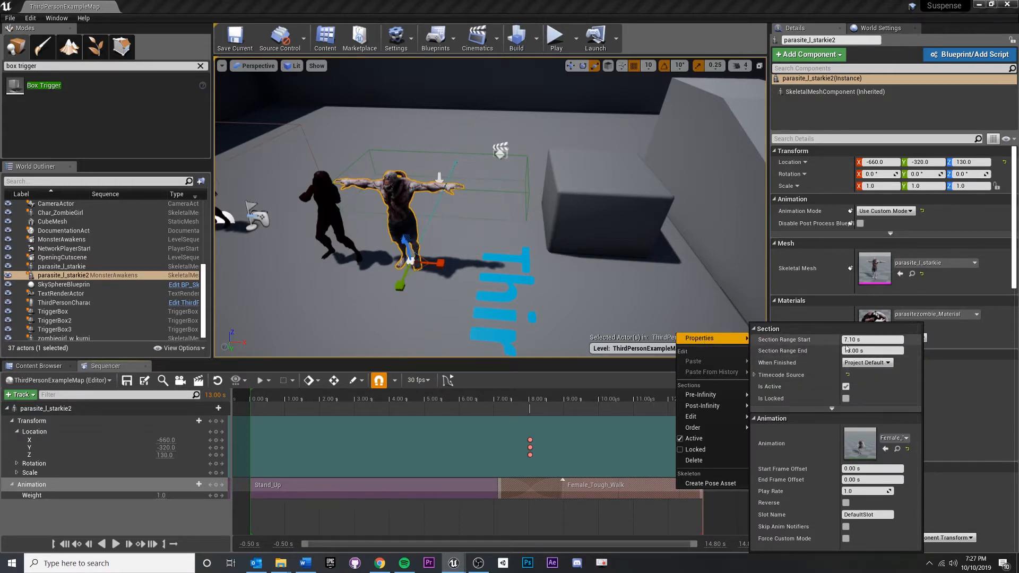
click(864, 363)
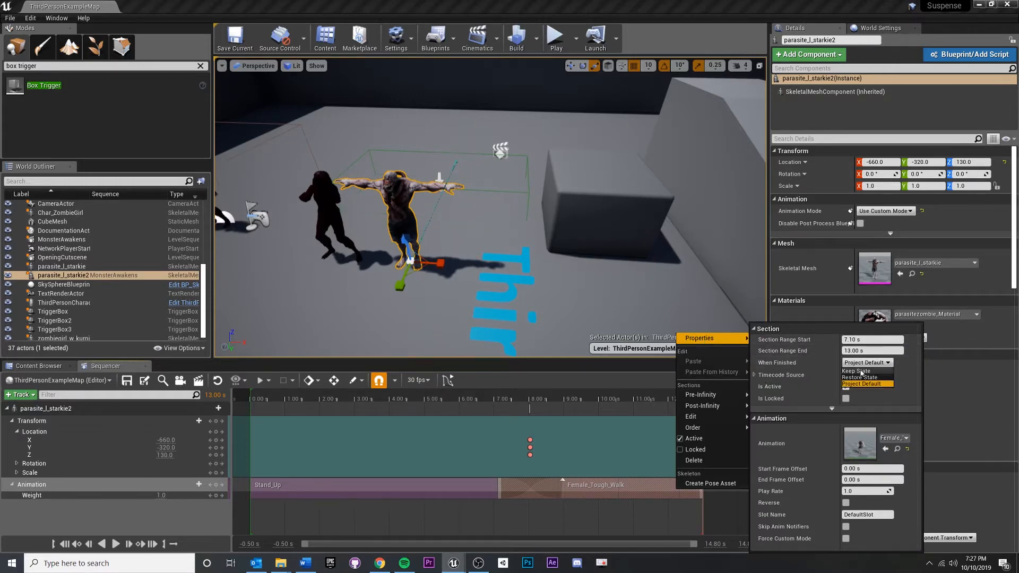
click(856, 371)
mouse_move(691, 417)
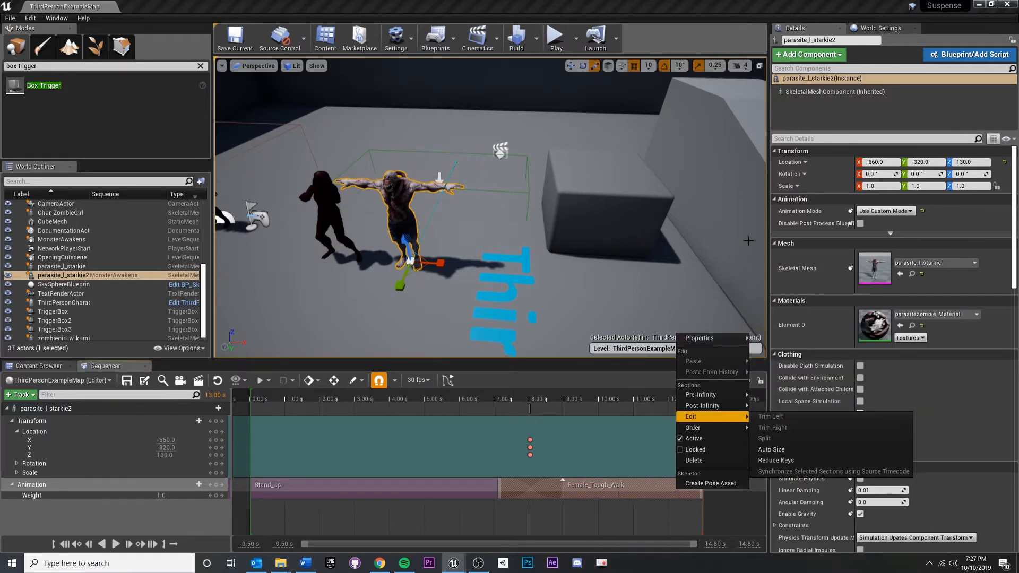
click(677, 20)
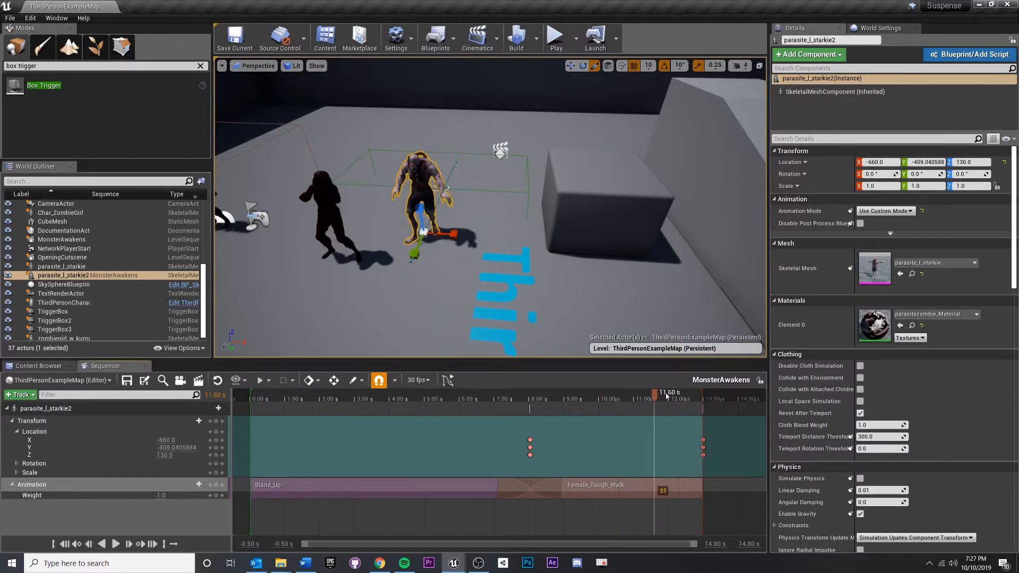
Return the sequence playhead to the start and save the MonsterAwakens level sequence.
right_drag(600, 255, 507, 229)
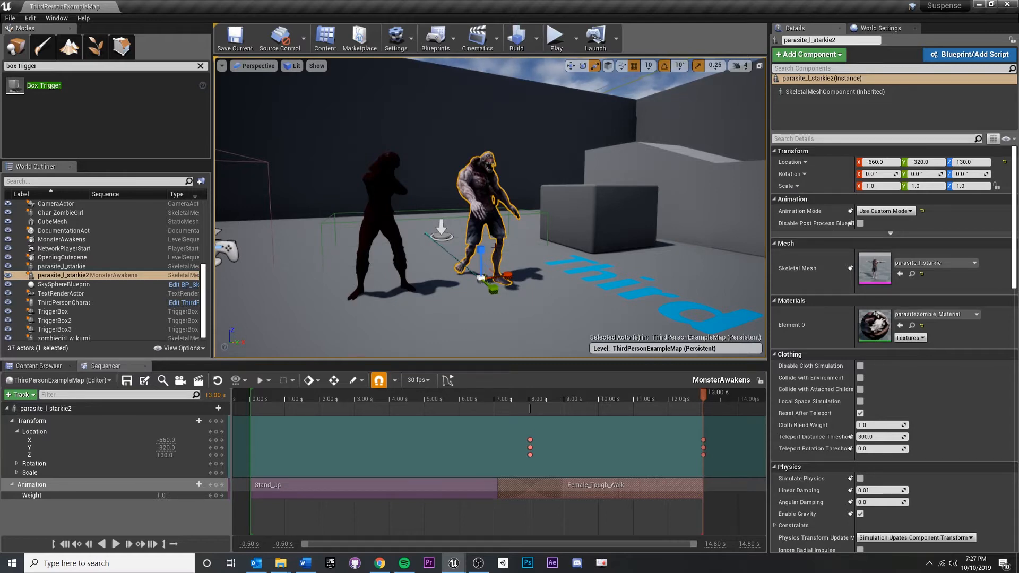
drag(595, 396, 250, 396)
click(38, 365)
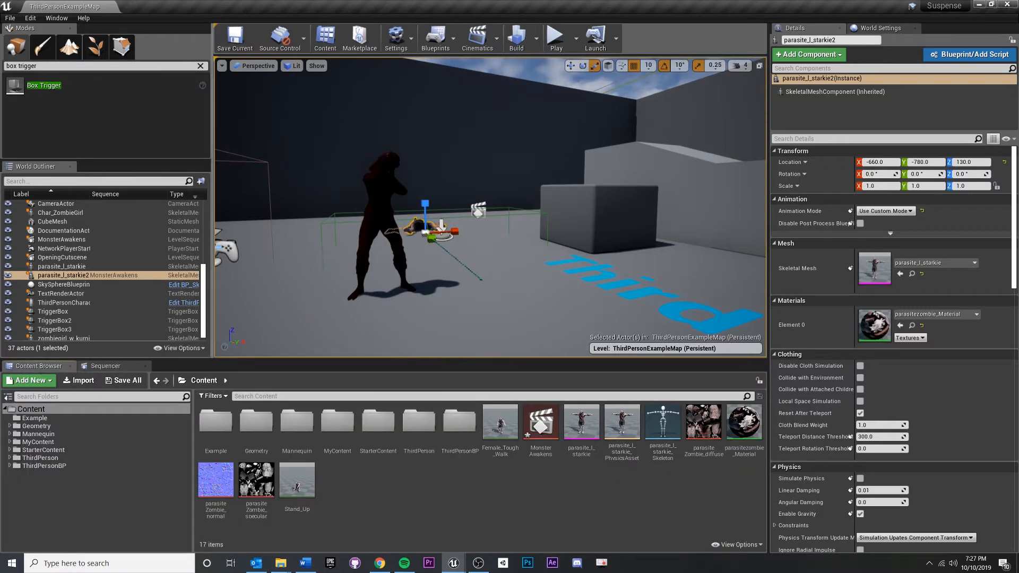
right_drag(510, 175, 536, 181)
key(ctrl+s)
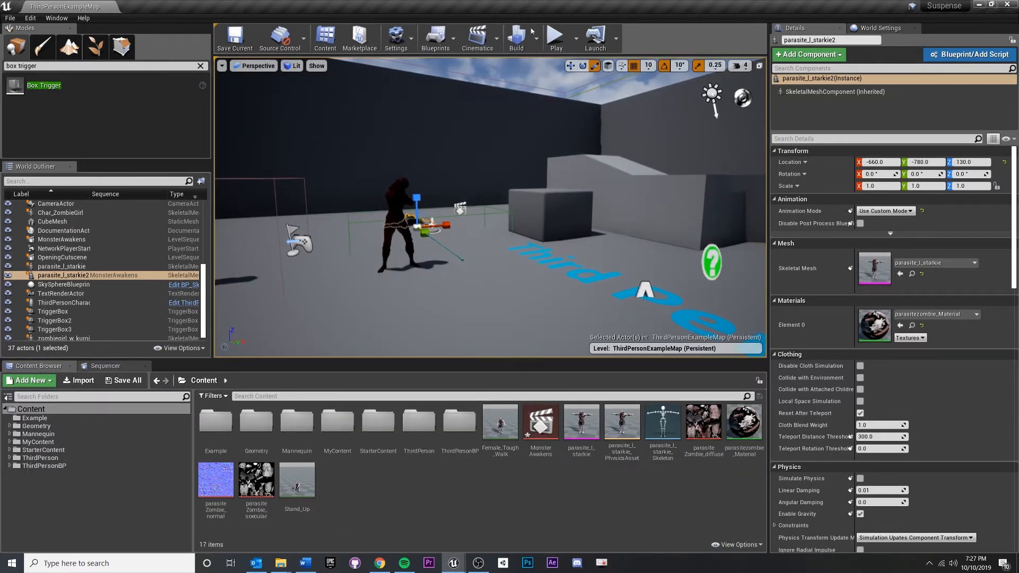
click(123, 381)
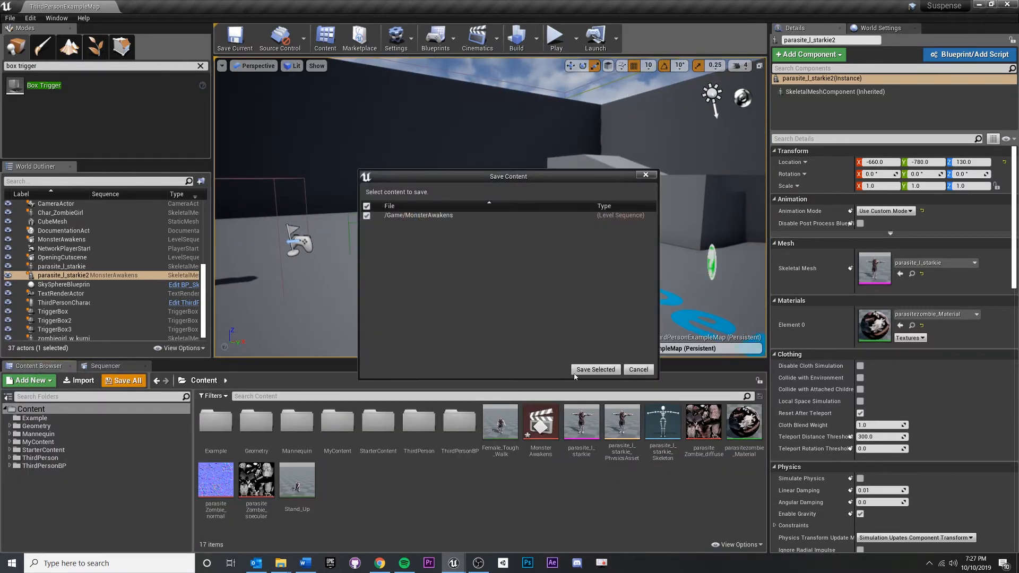
click(594, 364)
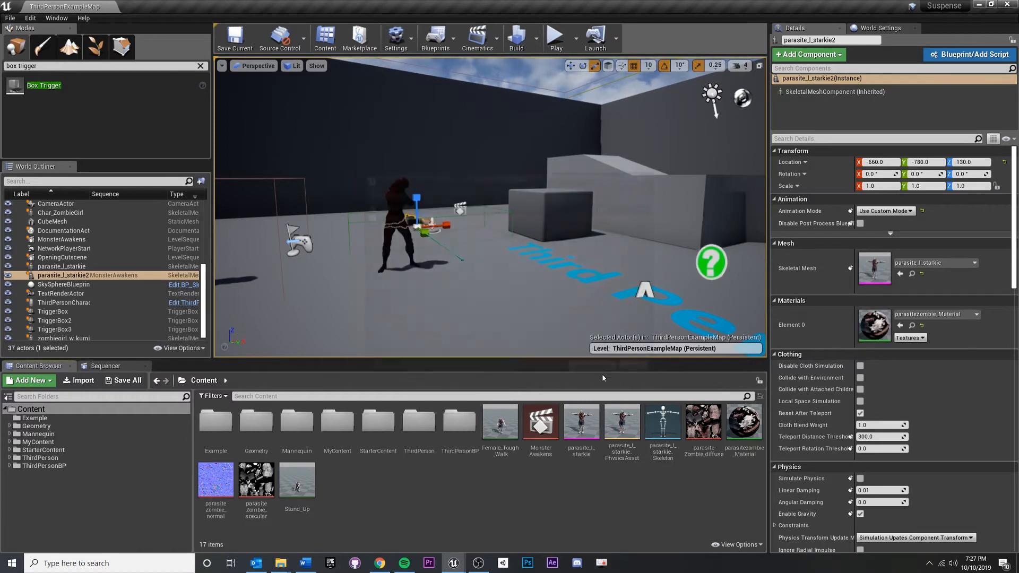
Play-test the level to check the monster's pose and position after its walk, and end the test.
click(558, 36)
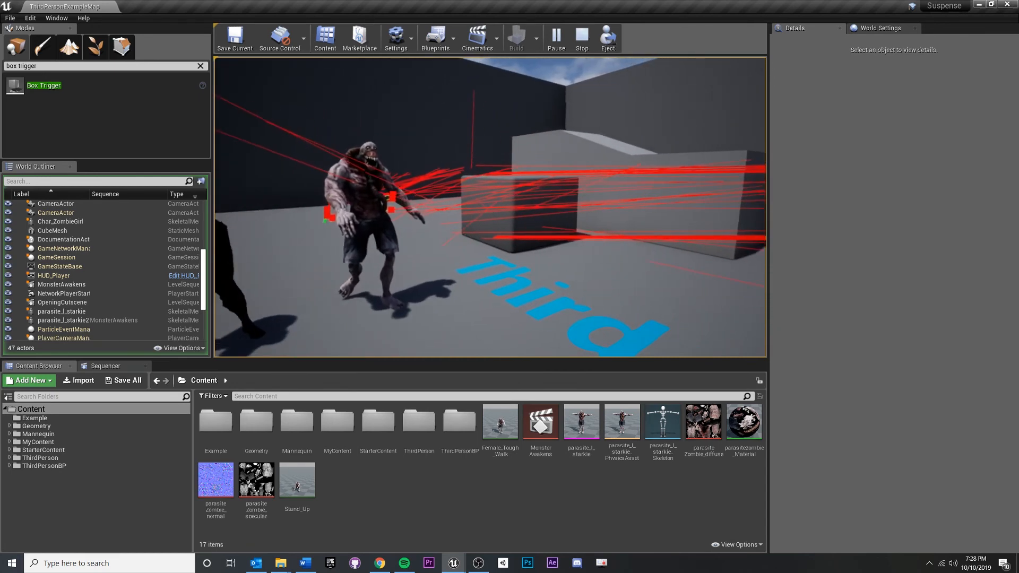
key(Escape)
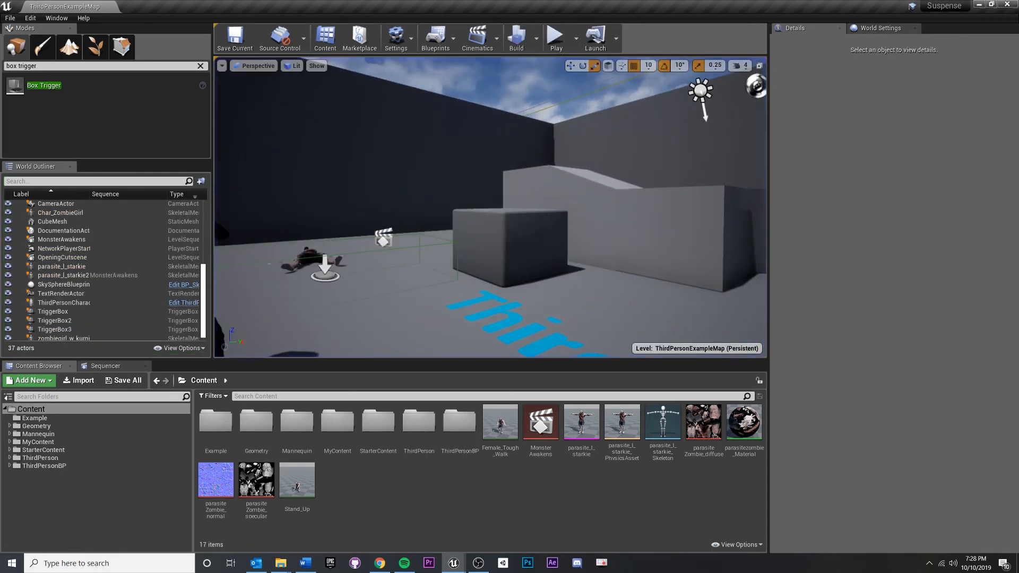